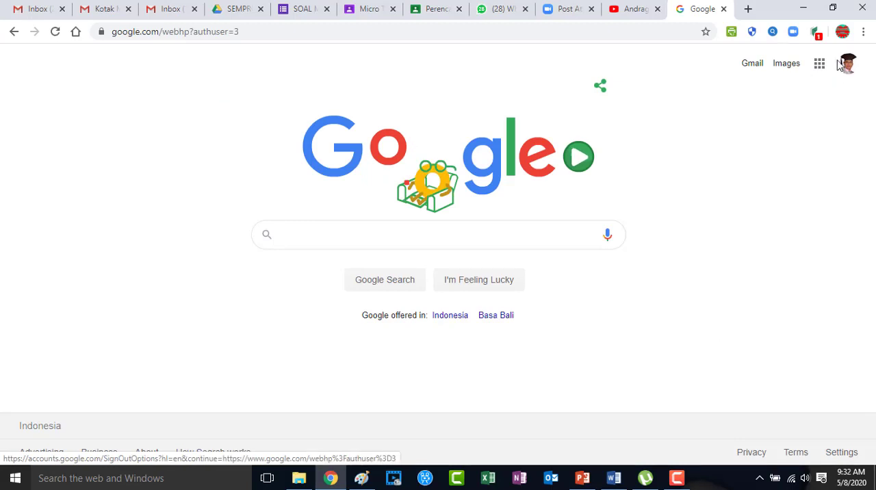
Open Google Classroom from the Google apps launcher
click(819, 63)
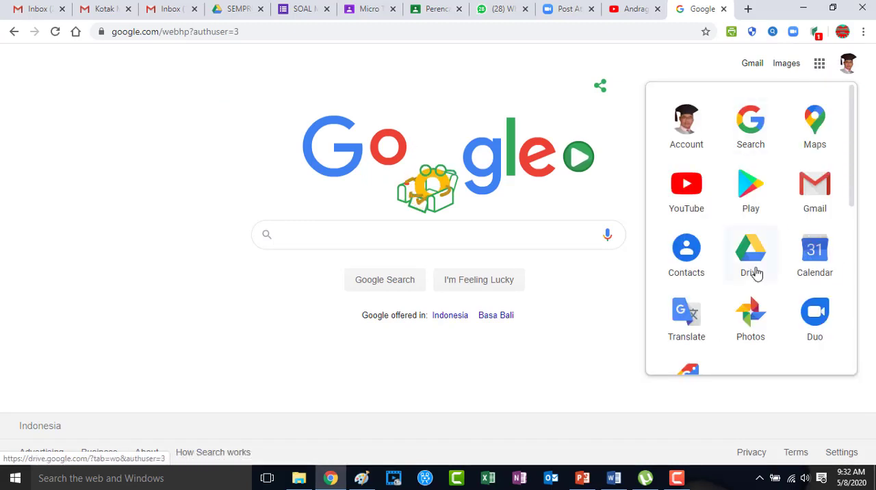
drag(854, 182, 854, 349)
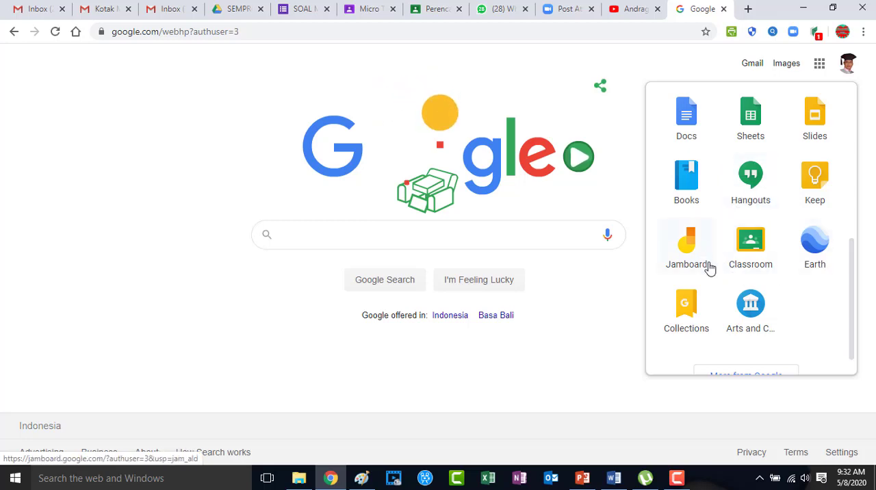
click(748, 247)
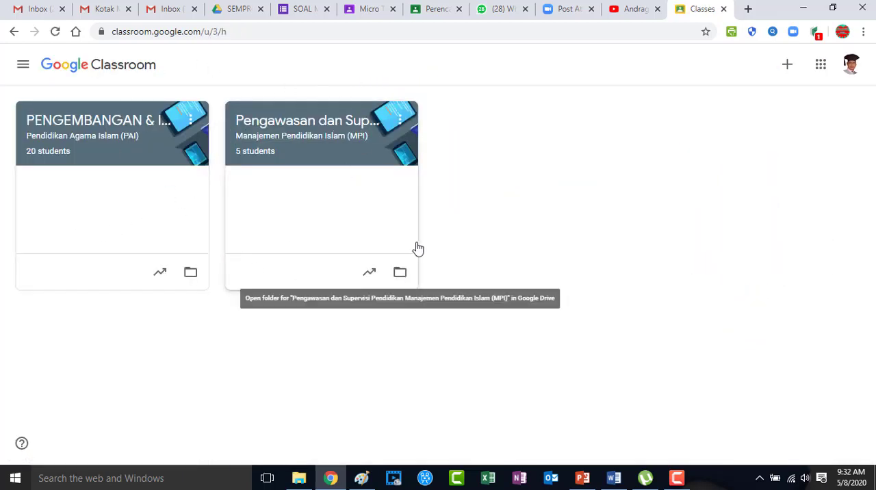
Open the Pengawasan dan Supervisi Pendidikan class's classwork and start creating a new assignment
click(299, 130)
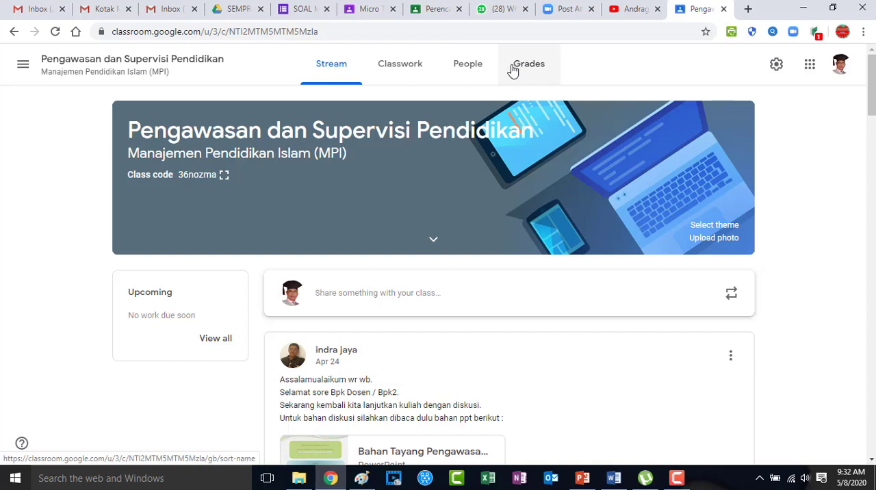
click(410, 70)
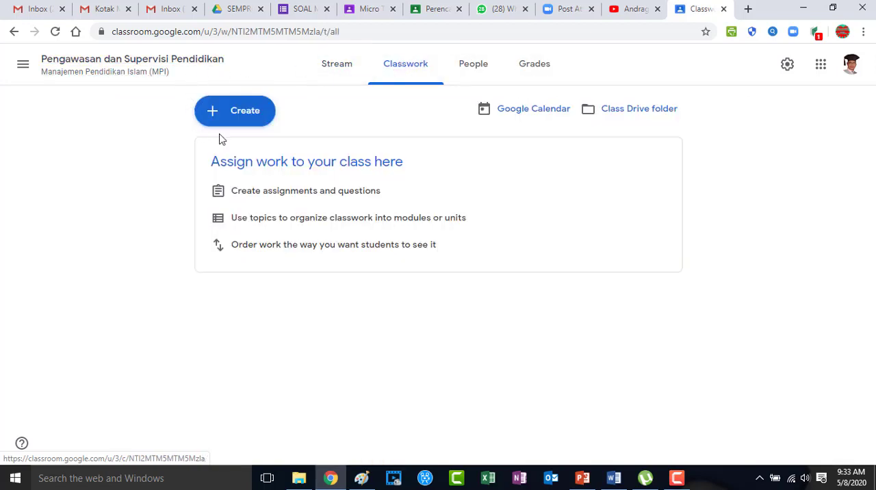
click(237, 116)
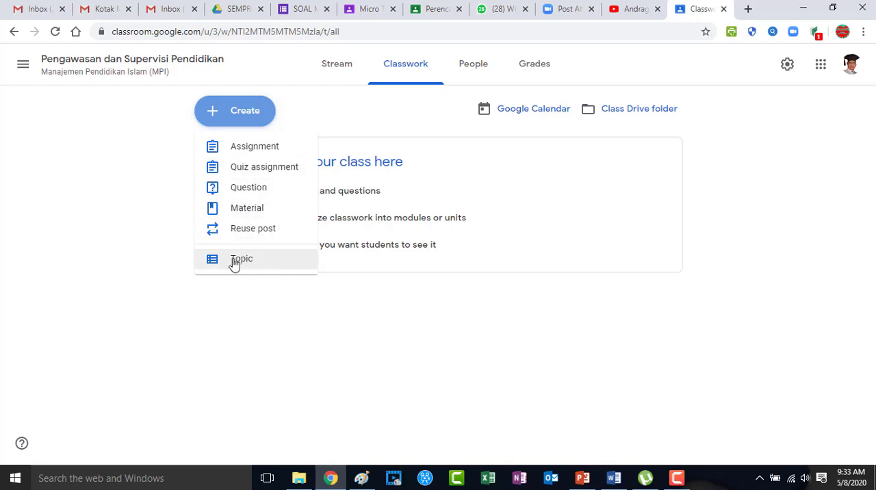
click(253, 149)
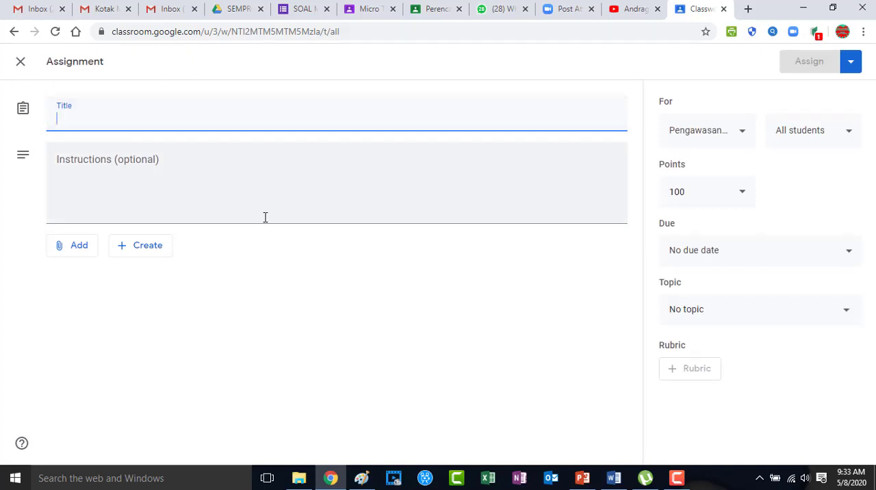
Title the assignment "Ujian Mid Semester Mata Kuliah Pengawasan & Supervisi Pendidikan"
text(Ujian MI)
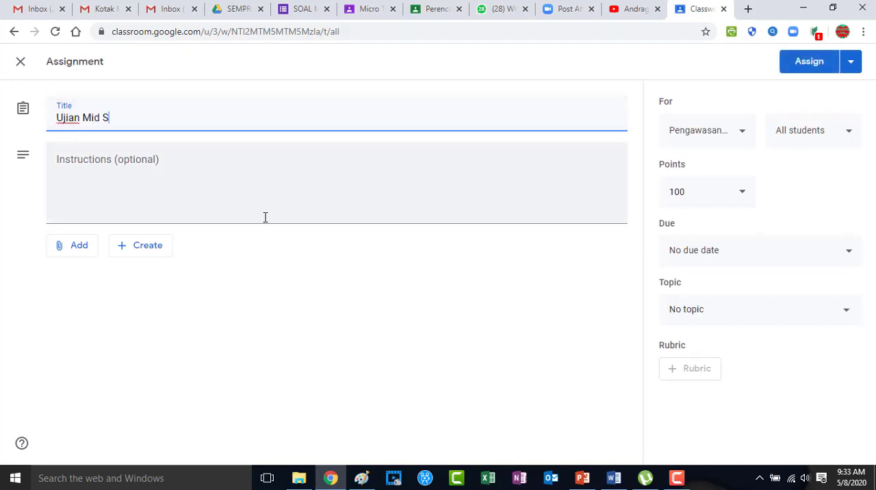
text(d Semester Mata Kuliah P)
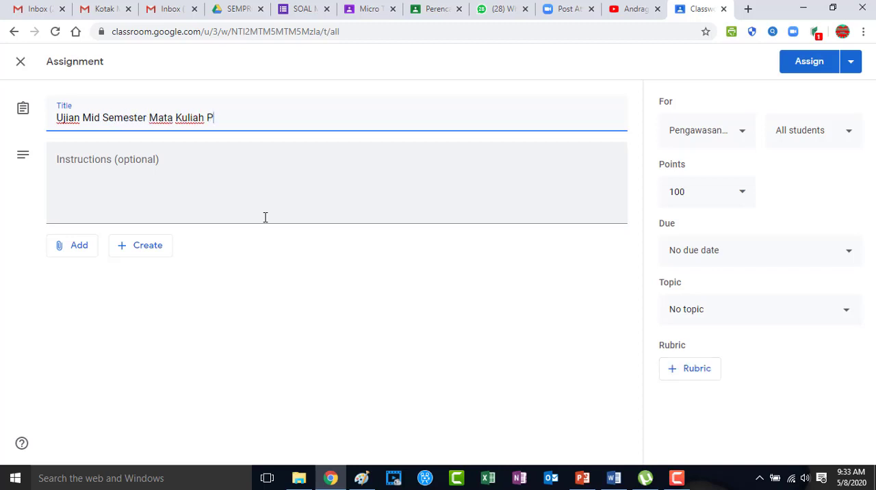
text(engawasan & Supervisi Pendidikan)
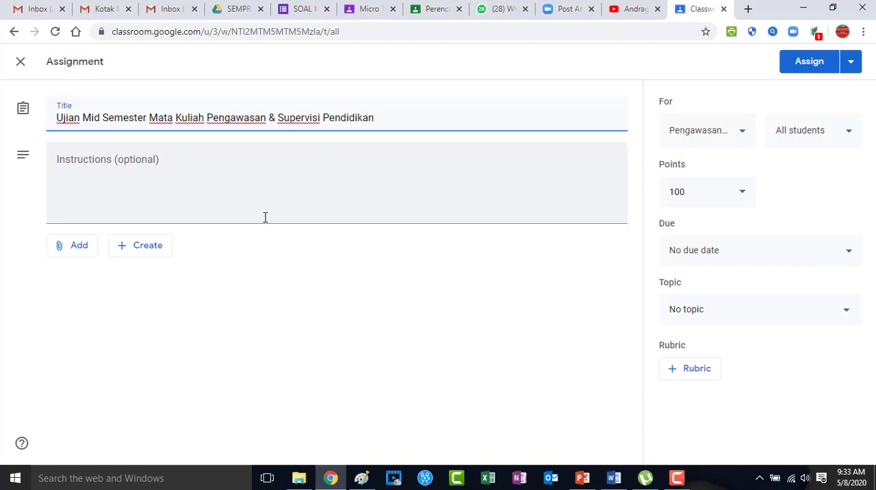
Enter the instructions "1. Jawablah Pertanyaan berikut dengan benar"
click(82, 164)
text(1)
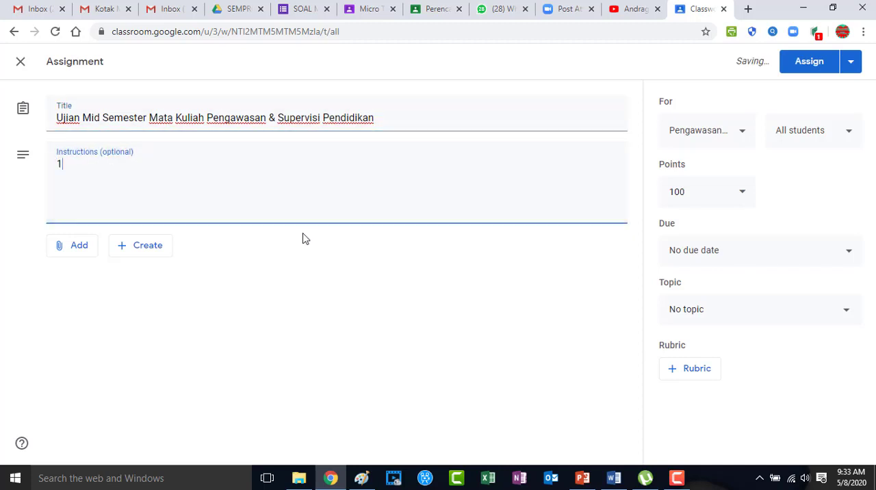
text(. Jawablah Pertanyaan)
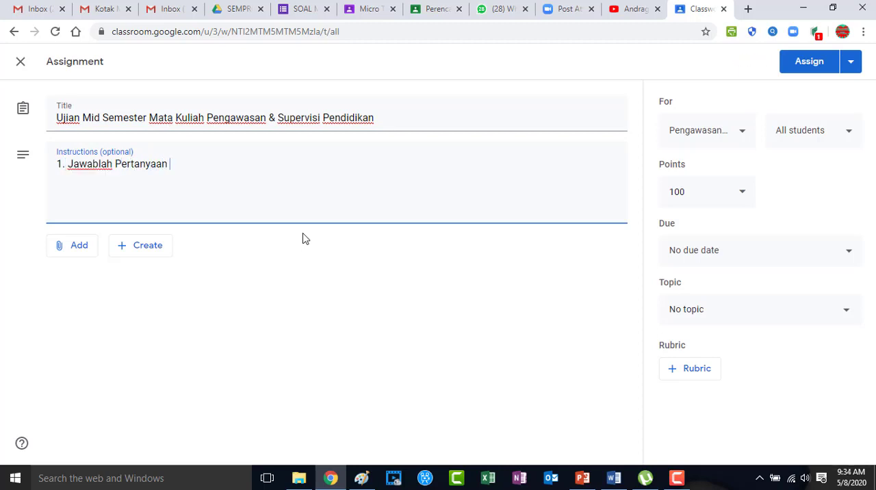
text( berikut dengan benar)
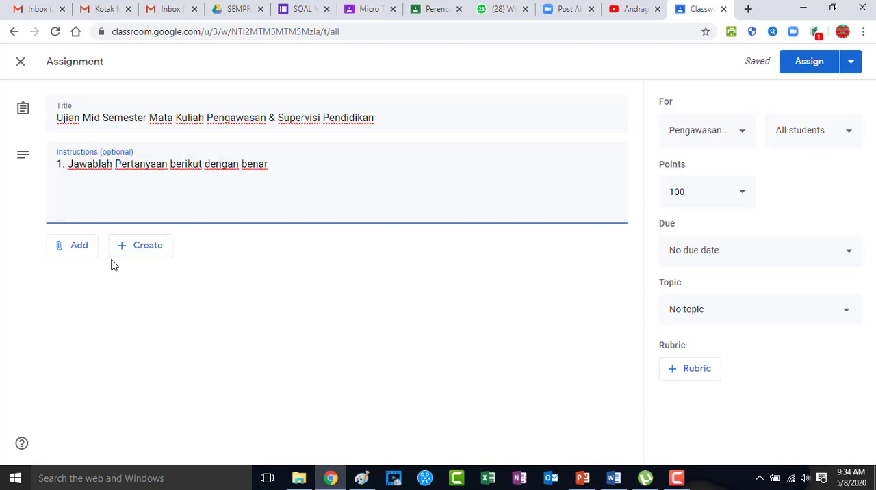
Create a new Google Form attached to the assignment
click(76, 252)
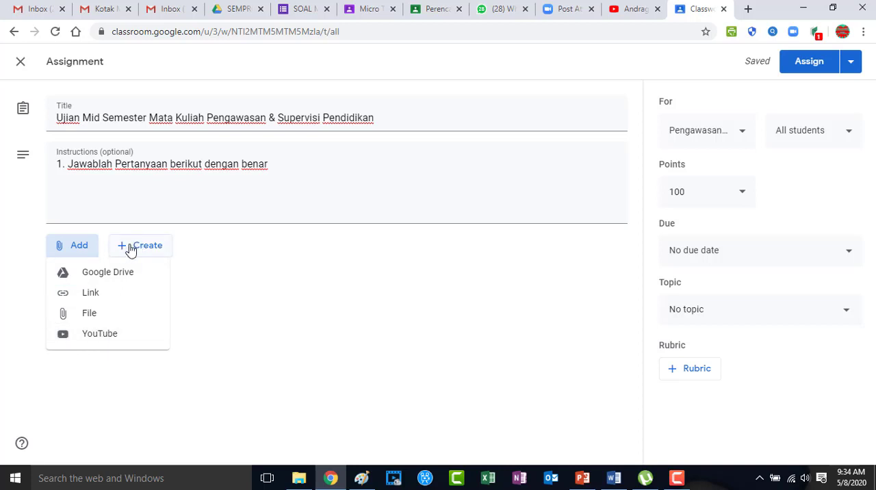
click(188, 314)
click(138, 247)
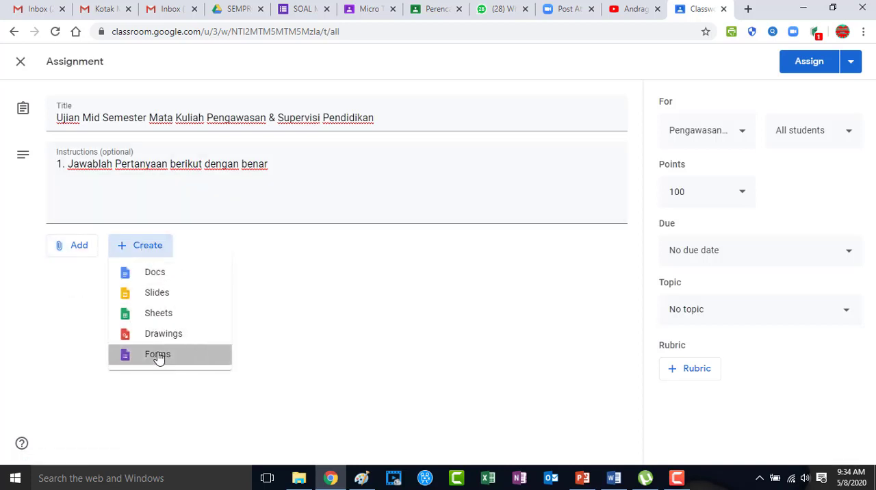
click(157, 355)
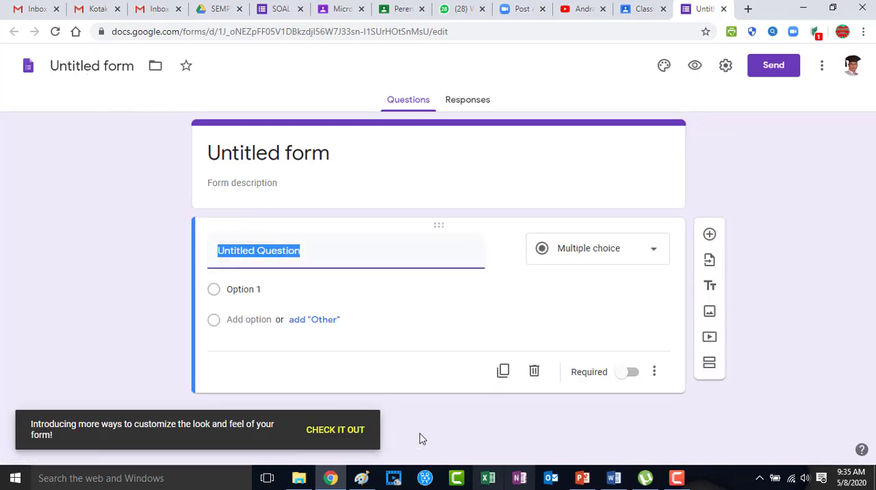
Rename the form as "SOAL MID SEMESTER P&S S.2 MPI"
click(97, 70)
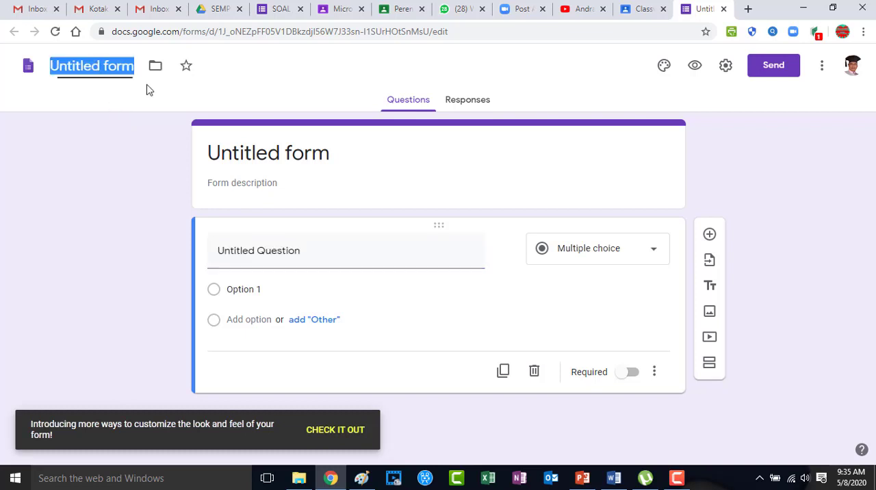
text(S)
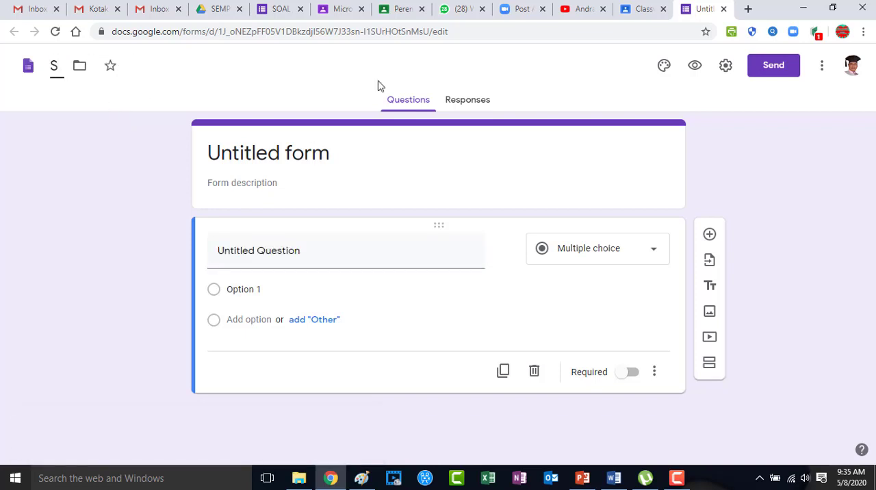
text(OAL MID SEMESTER)
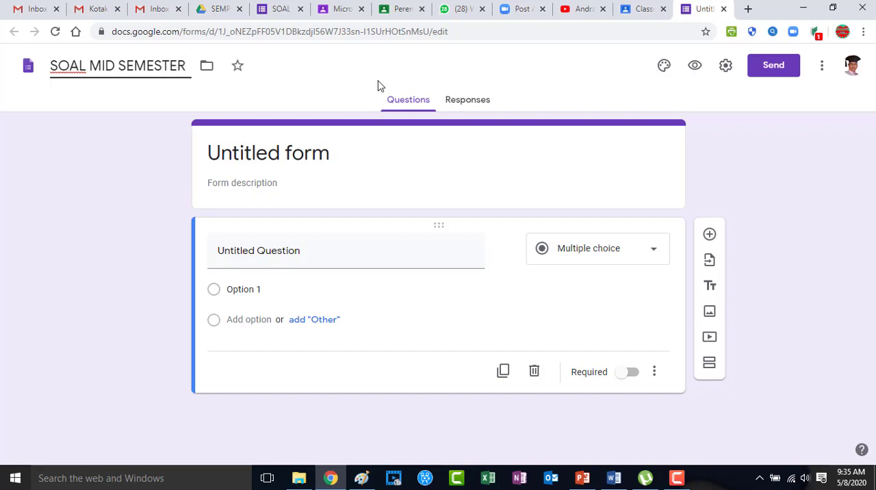
text( P)
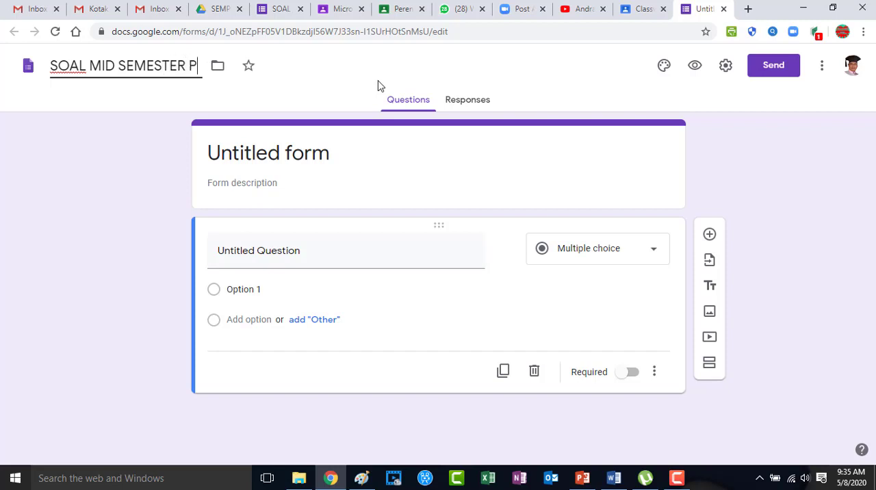
text(&S S.)
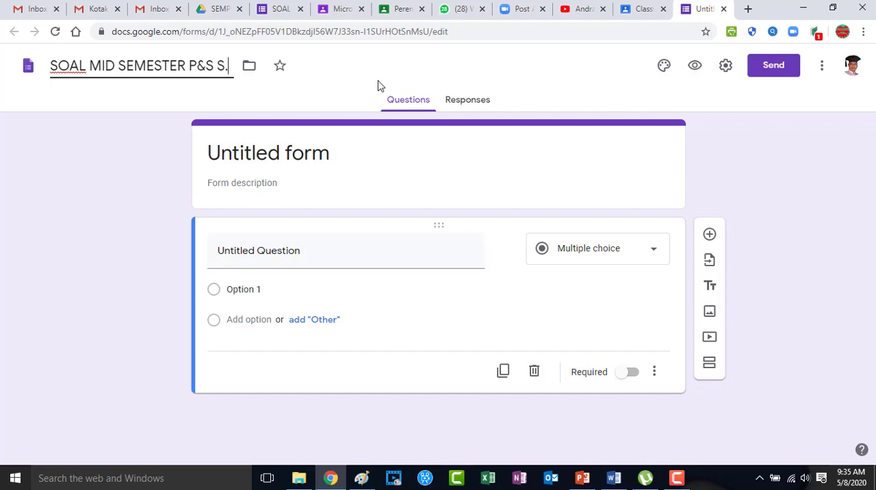
text(2 MPI)
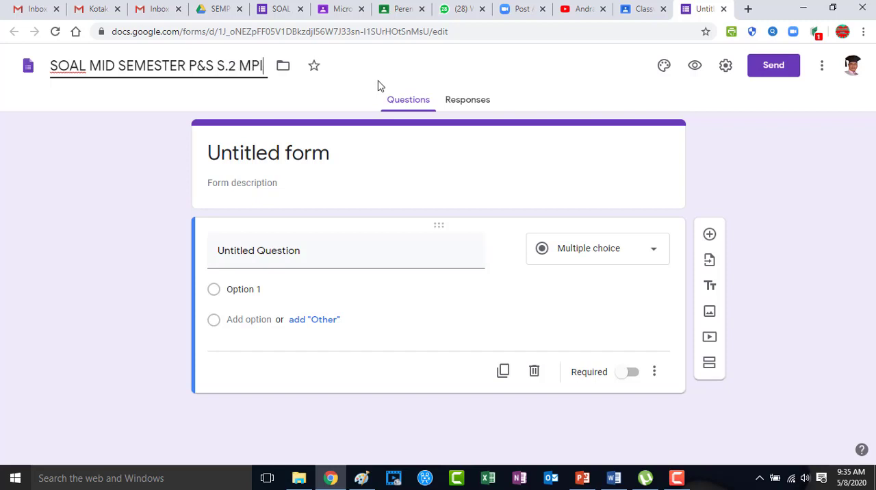
Write the form description "Petunjuk Umum:" with a second line "Isilah identitas anda dengan lengkap pada isian berikut"
click(359, 184)
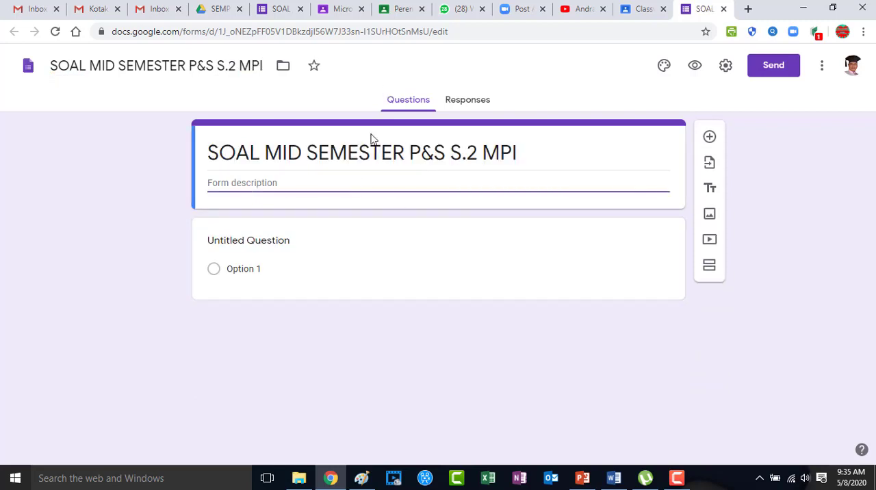
text(Petunjuk)
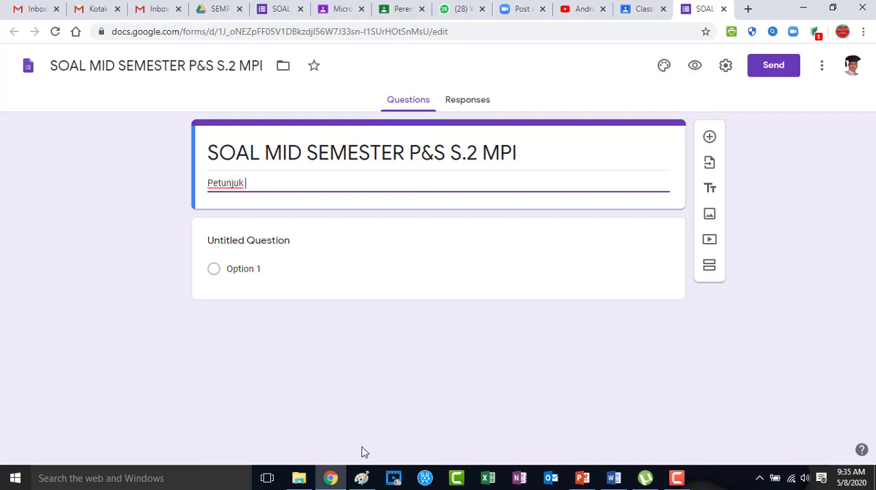
text( Umum:)
key(Return)
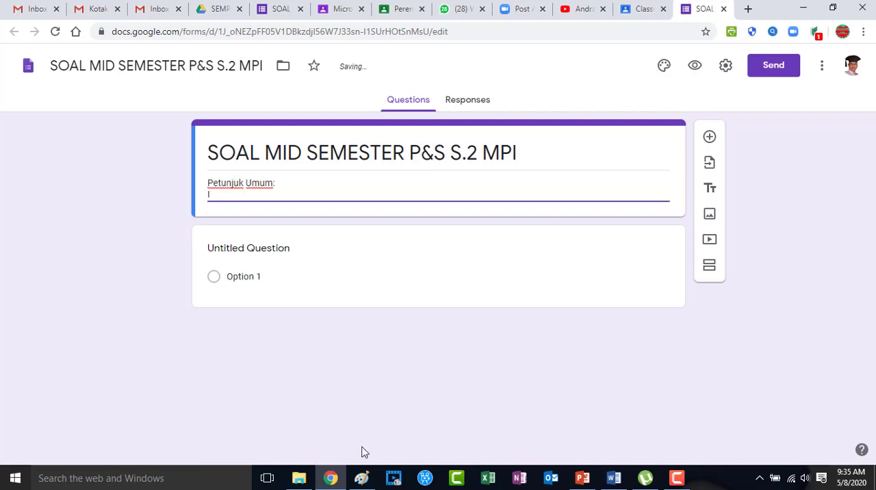
text(Isilah identitas anda dengan lengkap pada isisan)
key(BackSpace)
key(BackSpace)
key(BackSpace)
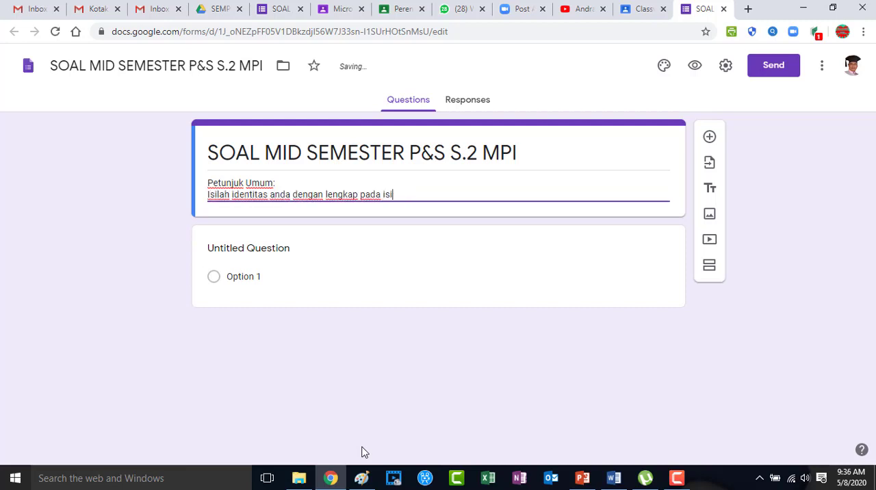
text(an berikut)
Make the first question a required short-answer item titled "Nama Mahasiswa"
click(510, 285)
text(Nama Mahasiswa)
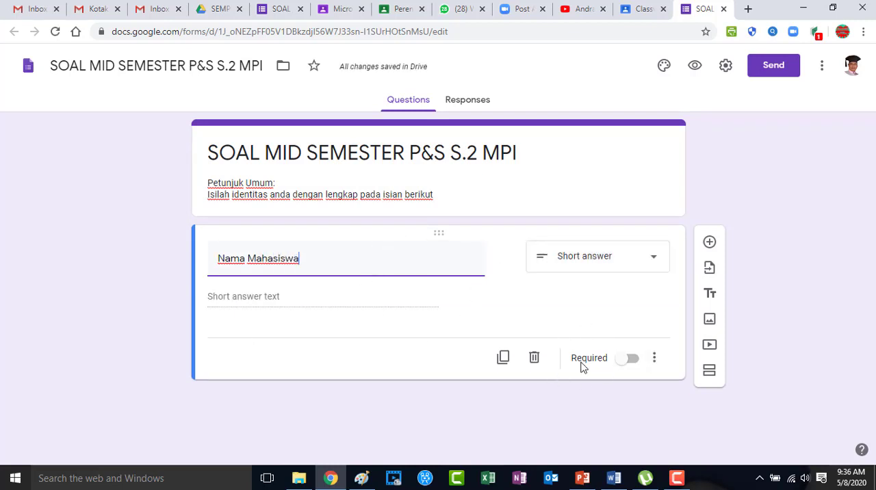
click(632, 359)
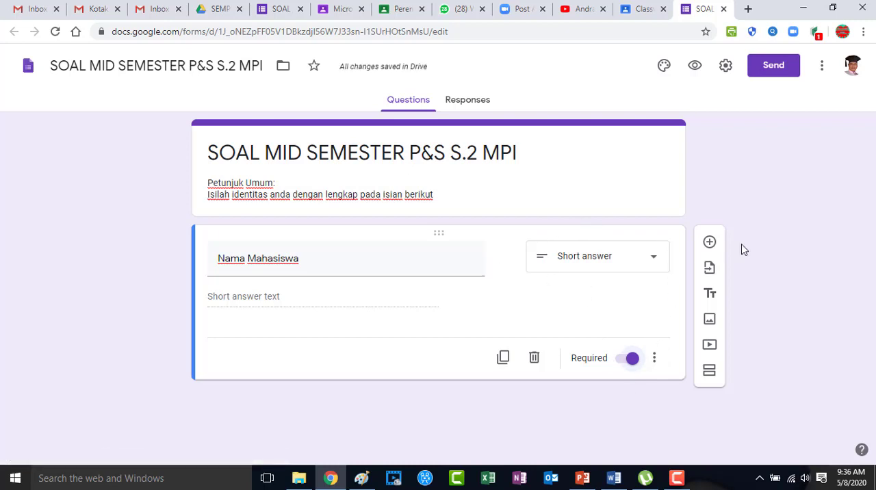
Add a required short-answer question titled "NIM" and remove its response validation
click(709, 243)
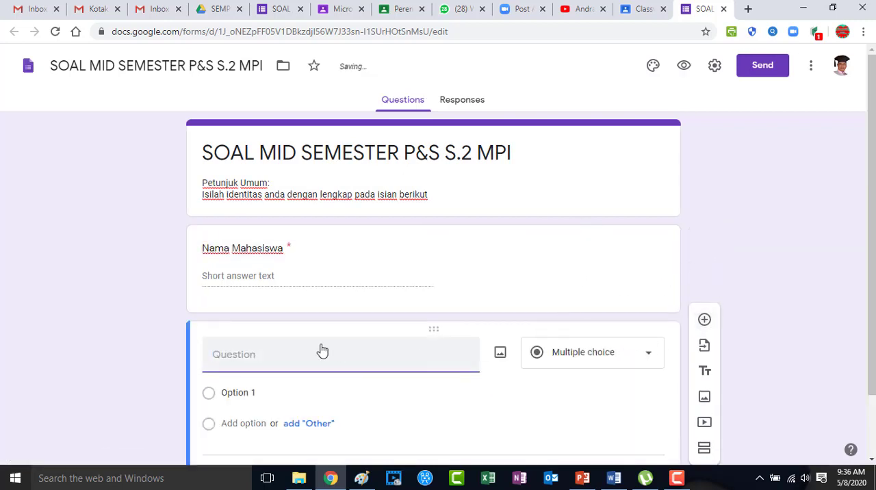
text(NIM)
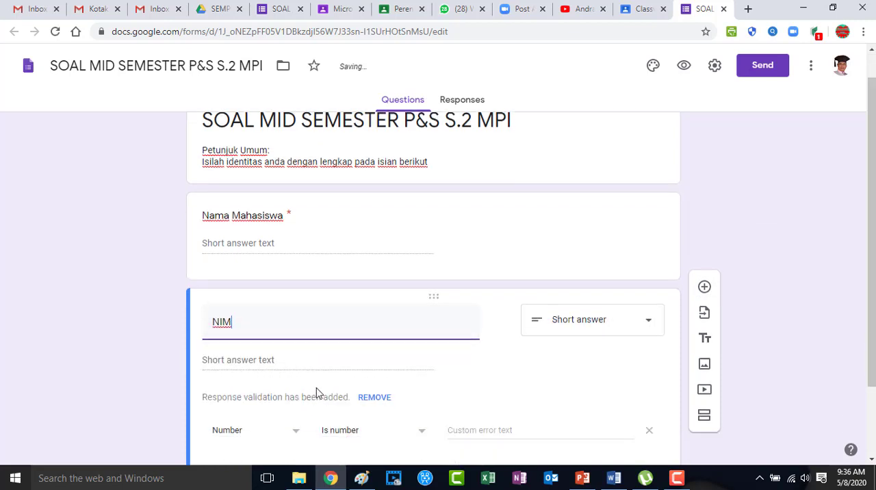
scroll(316, 393, down, 1)
click(629, 409)
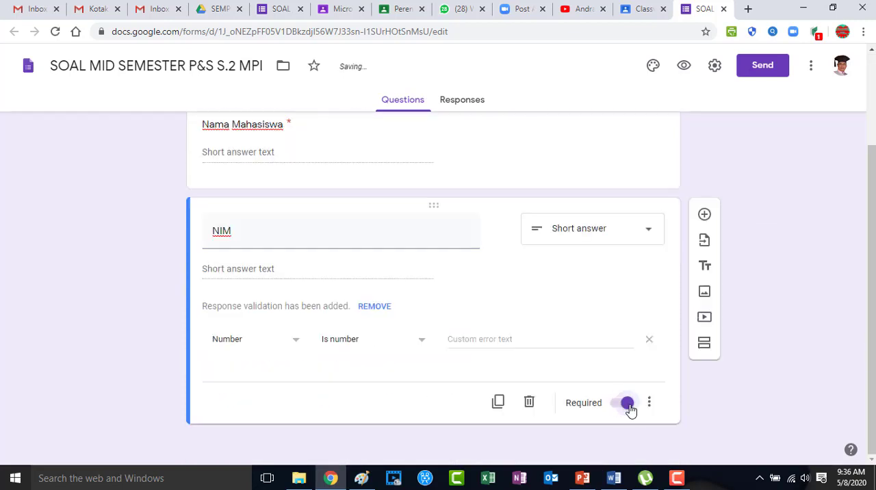
click(373, 307)
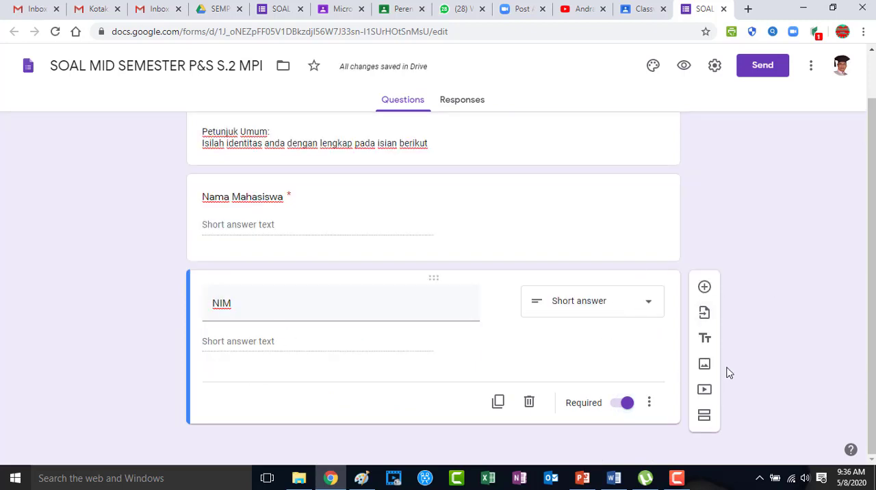
Add a title-and-description section below the NIM question, titled "SOAL UJIAN"
click(709, 344)
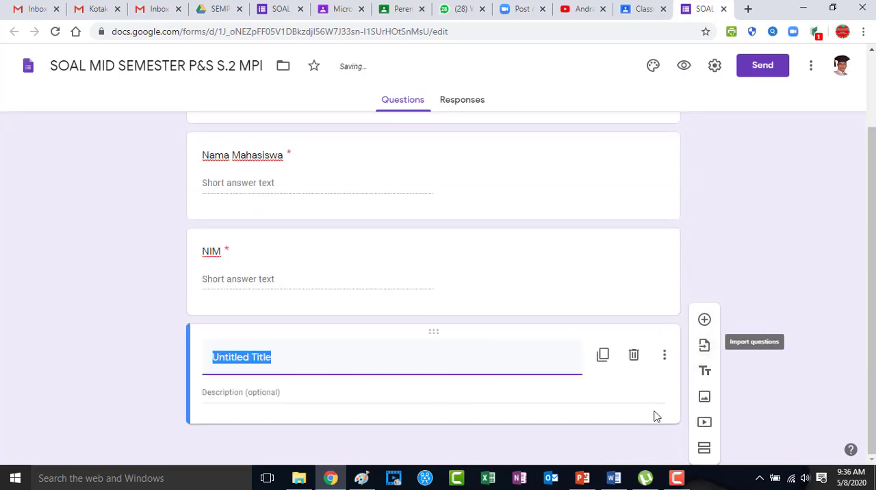
text(SOAL UJIAN)
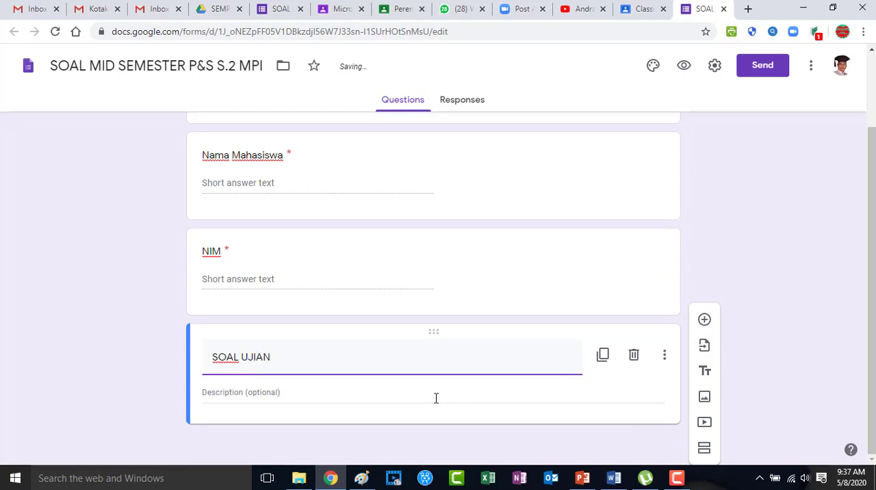
click(424, 398)
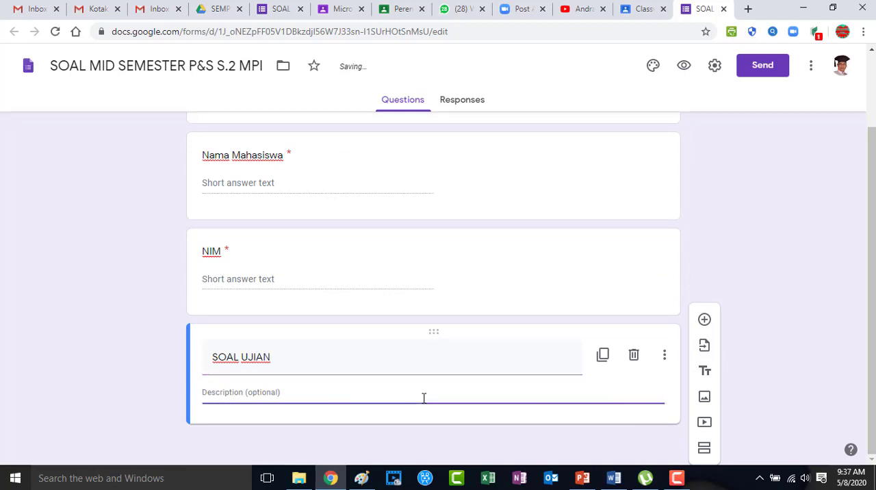
Begin the section description with "Petunjuk:" and rule "1. Jawablah pertanyaan berikut dengan argumentasi yang bersumber pada referensi yang jelas"
text(Petunjuk:)
key(Return)
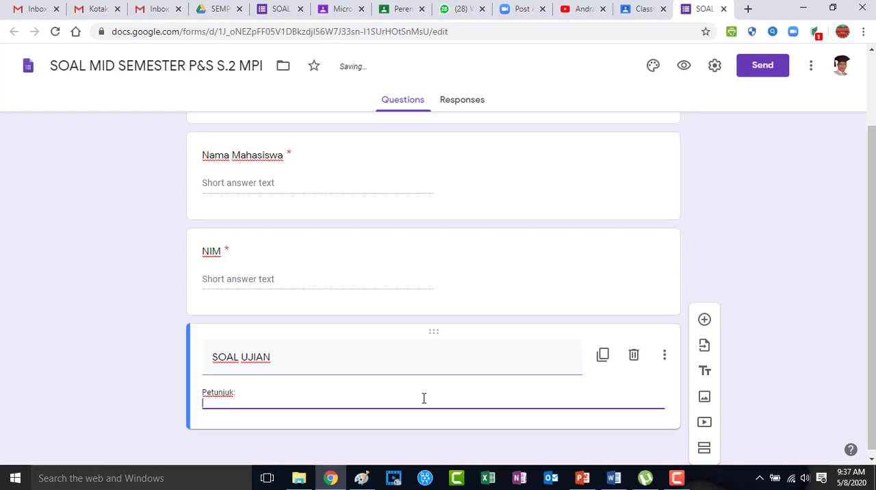
text(1. Jawablah perta)
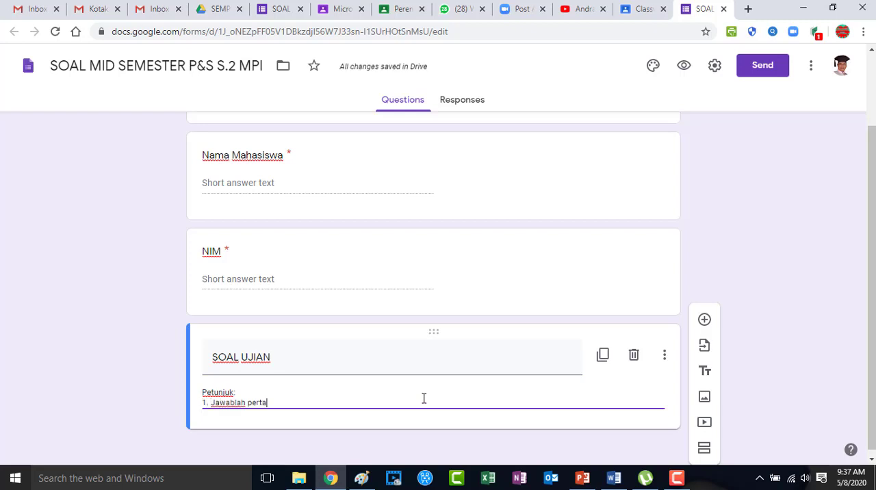
text(nyaan berikut dengan argumentasi yang bersumber pada referensi )
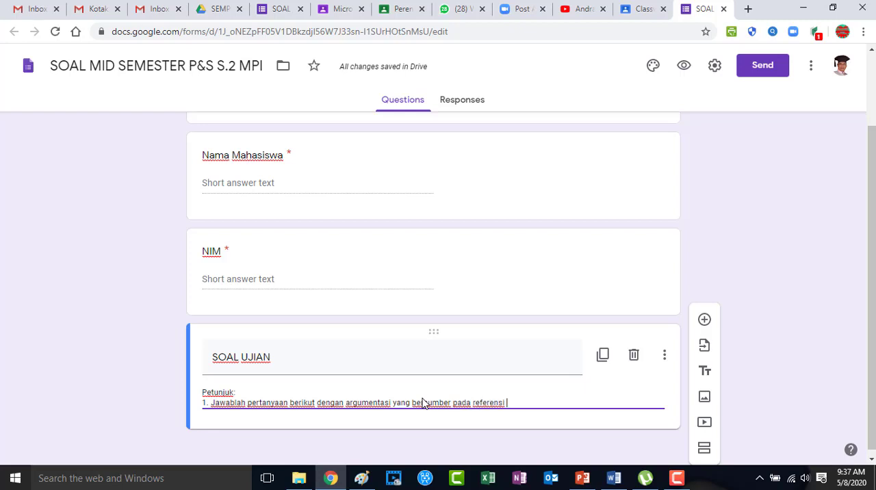
text(yang jelas)
key(Return)
Add rule "2. Tidak dibenarkan melakukan Copy-Paste dari laman internet atau e-book, kecuali mengutip dengan menyebutkan sumbernya secara jujur"
text(2. )
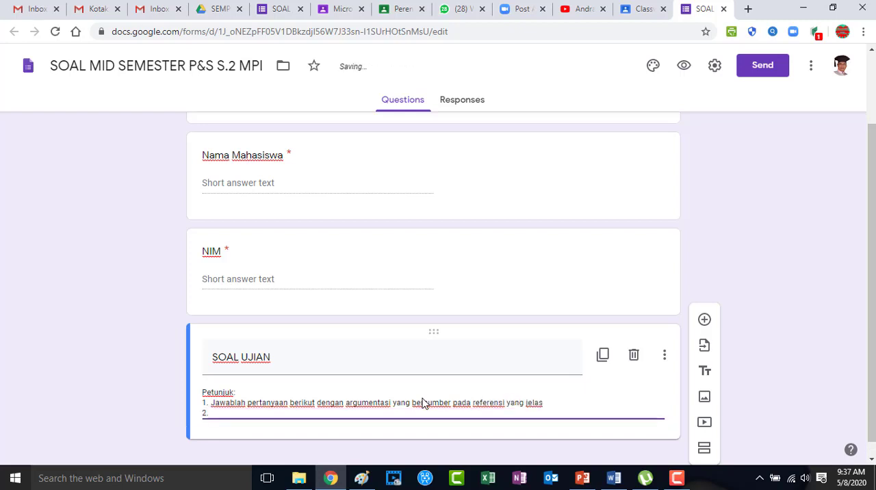
text(Tidak dibenarkan melakukan Copy-Paste )
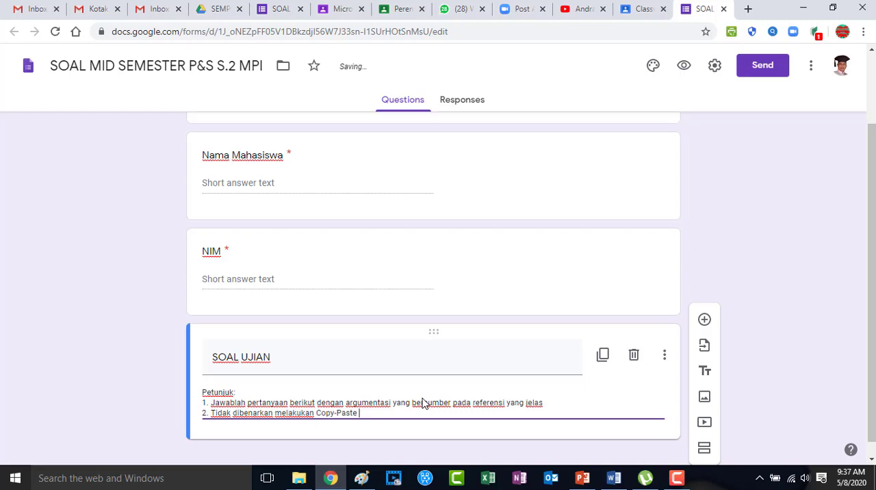
text(dari laman internet)
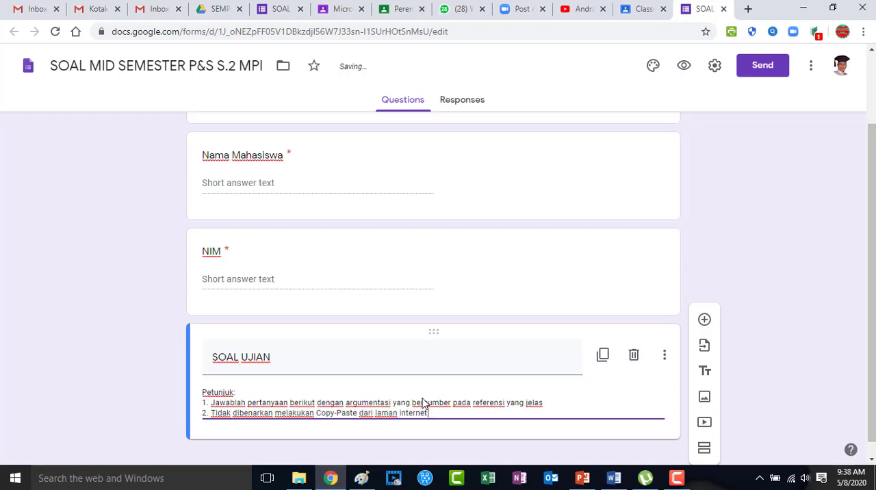
text( atau e-book, kecuali mengutip dengan menyebutkan sumbernya secara juju)
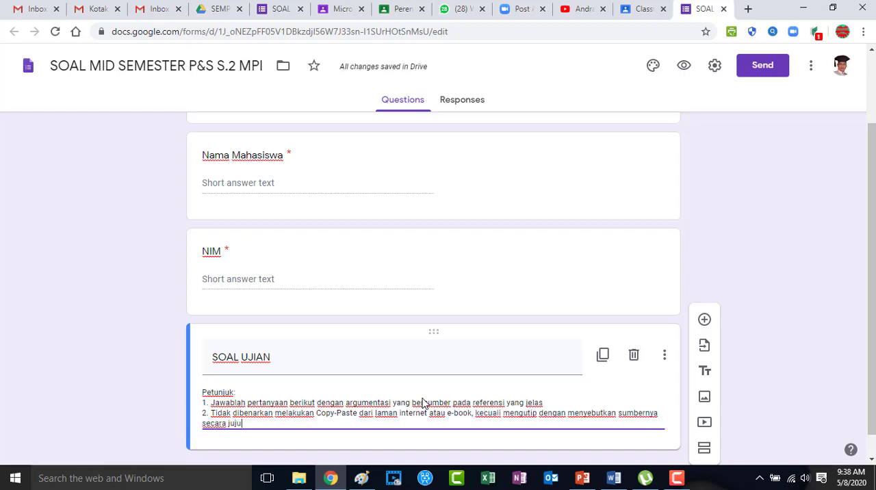
text(r)
Add rule "3. Untuk pertanyaan nomor 4 minimal terdiri dari 500 kata, didukung oleh minimal 2 sumber" to the description
key(Return)
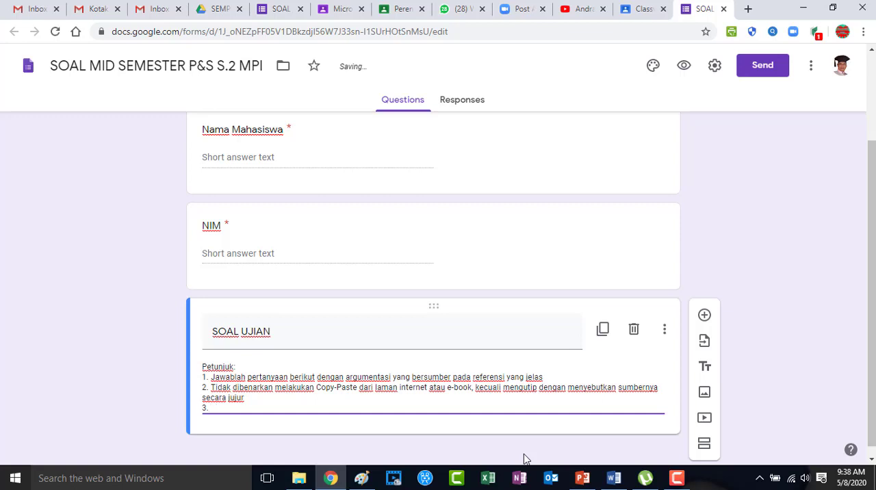
text(3. Untuk pertanyaan nomor 4 minimal terdiri dari 500 kata, didukung ol)
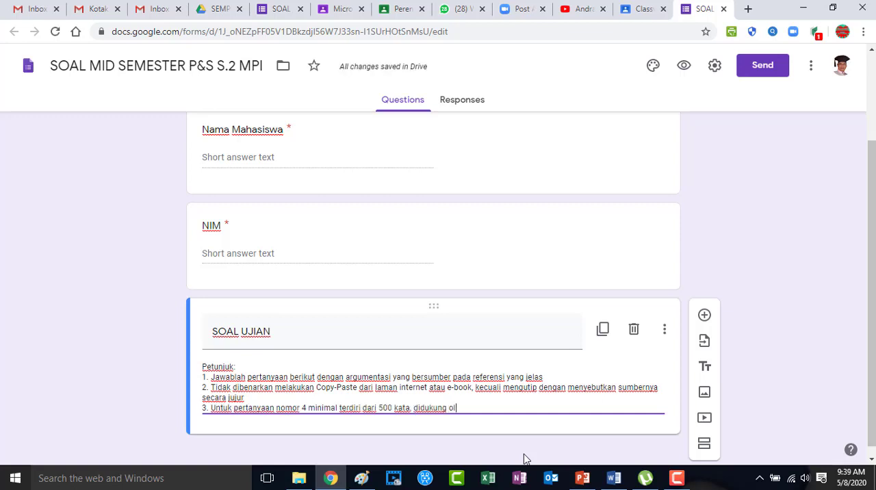
text(eh minimal 2 sumber)
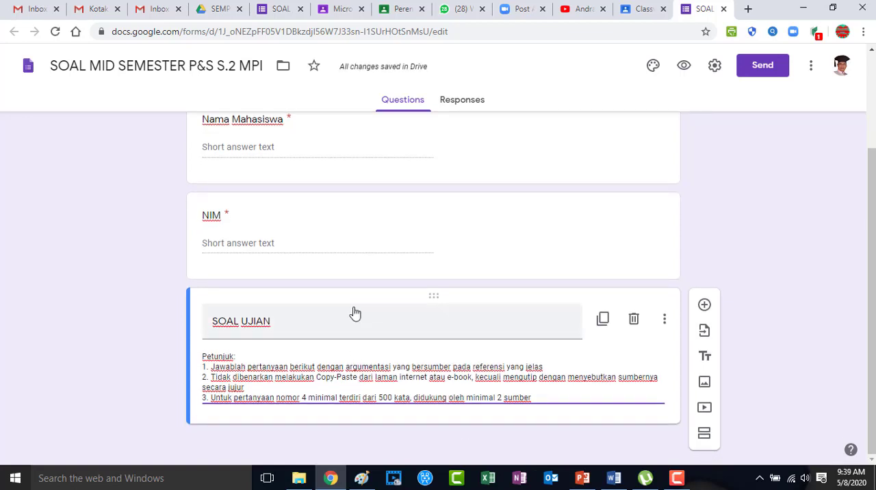
Add a new question and paste question 1 from the Word document, "Jelaskan kenapa mesti ada pengawasan dan supervisi dalam pendidikan"
click(704, 305)
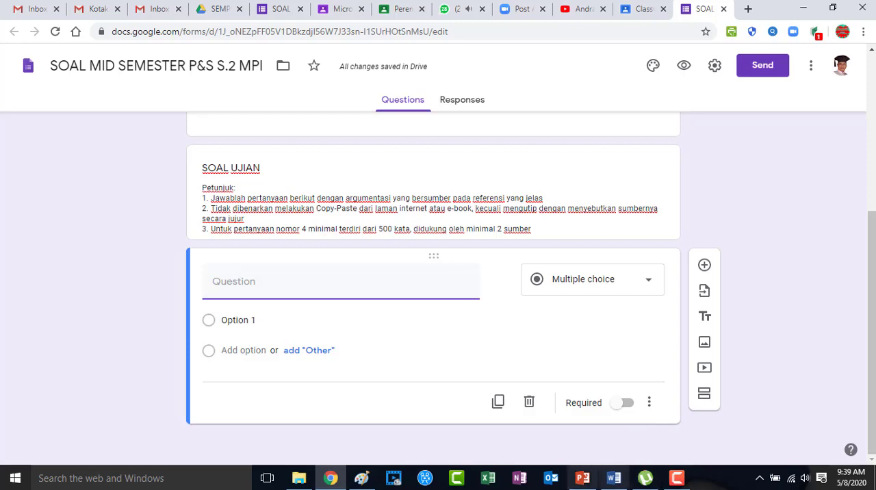
click(613, 477)
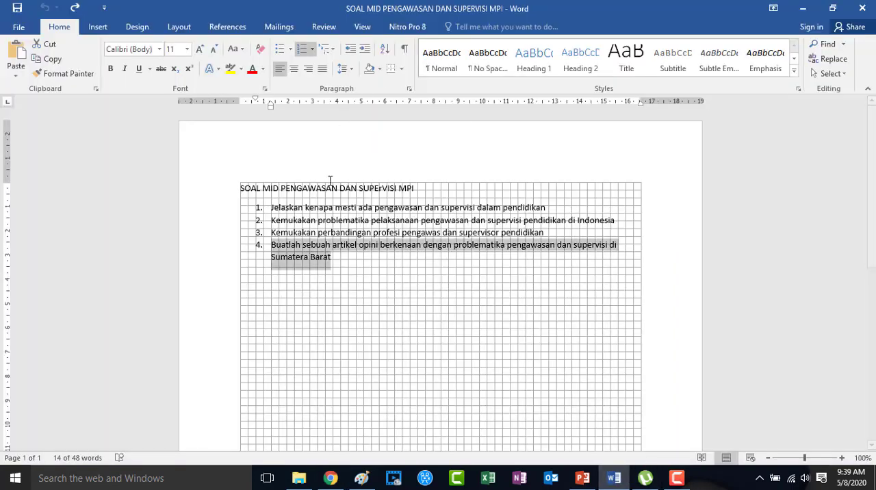
click(335, 270)
drag(281, 207, 548, 208)
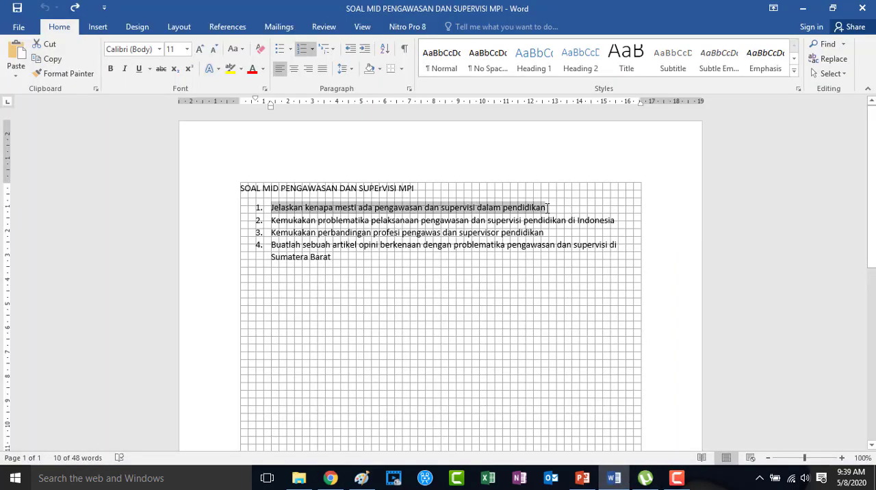
click(331, 478)
text(1.	Jelaskan kenapa mesti ada pengawasan dan supervisi dalam pendidikan)
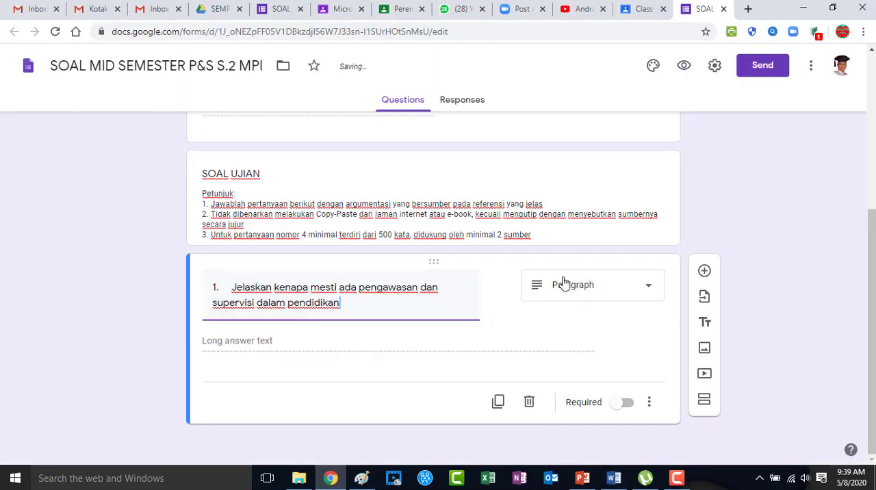
Add question 2 copied from the Word document, "Kemukakan problematika pelaksanaan pengawasan dan supervisi pendidikan di Indonesia", as a Paragraph question
click(704, 272)
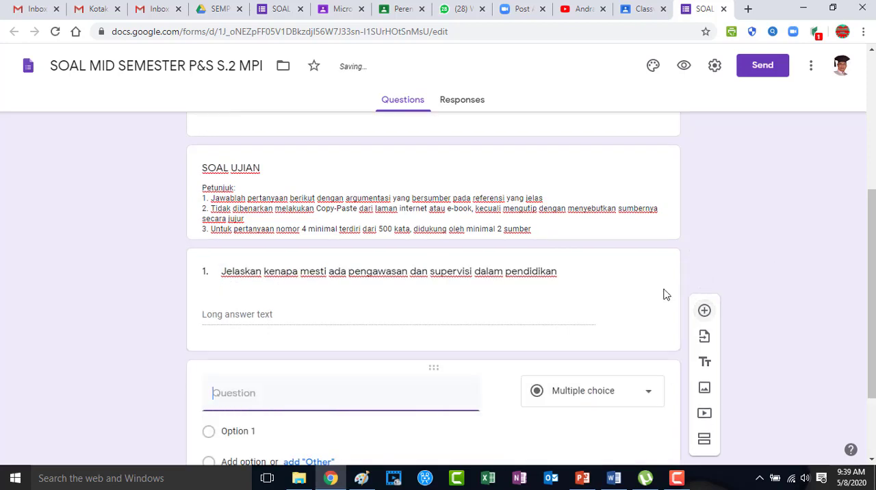
click(614, 478)
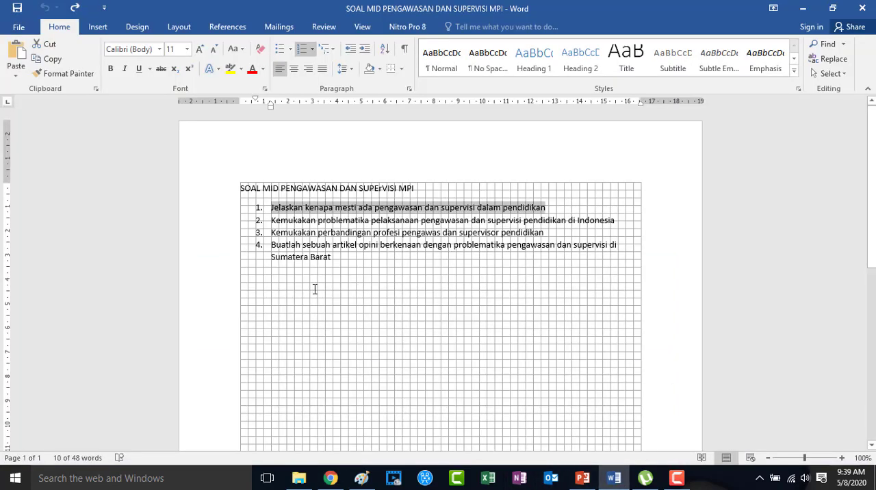
drag(271, 220, 607, 230)
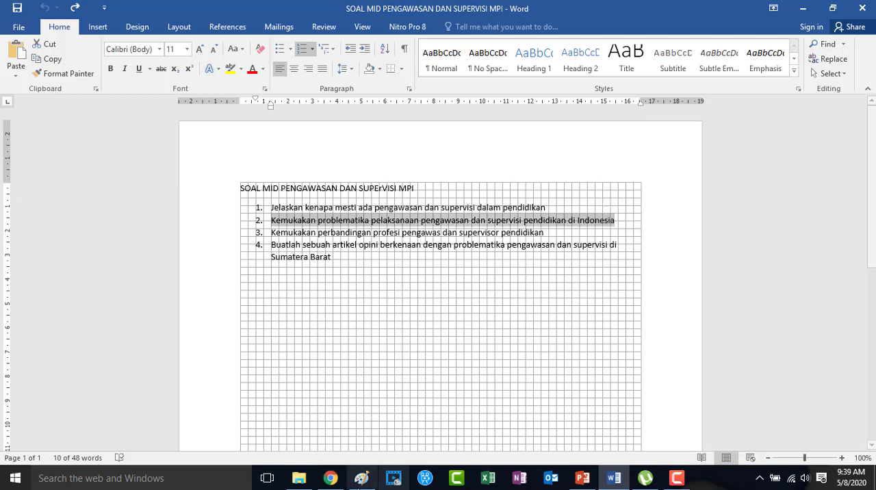
click(331, 479)
text(2. Kemukakan problematika pelaksanaan pengawasan dan supervisi pendidikan di Indonesia)
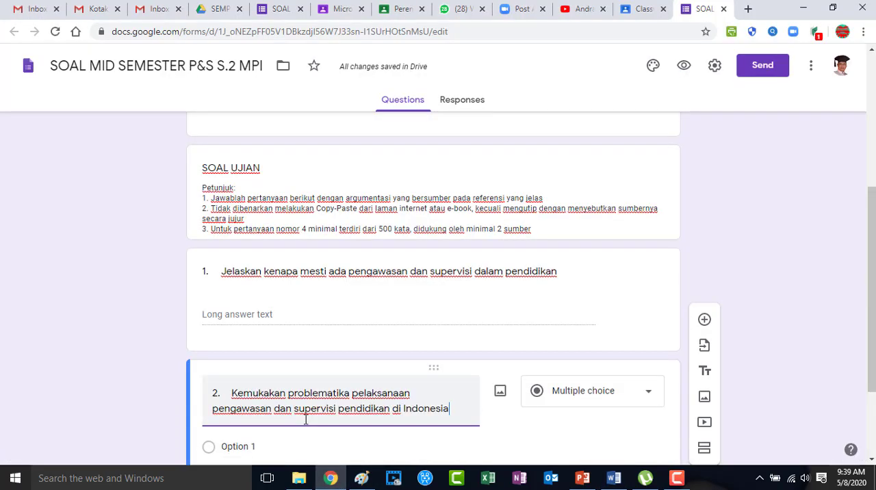
scroll(446, 417, down, 2)
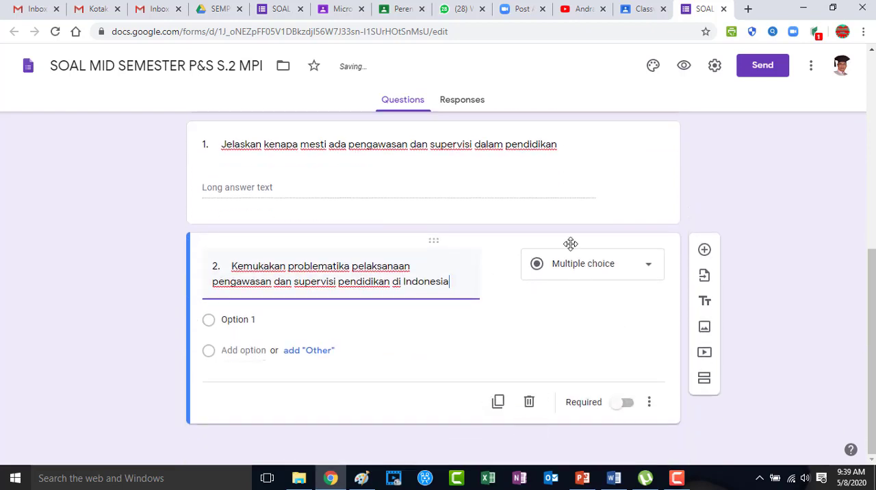
click(579, 273)
click(567, 120)
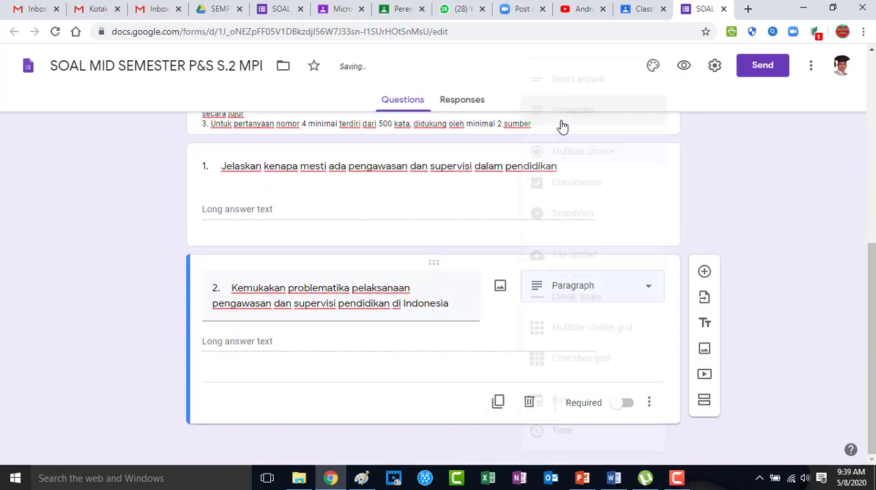
Add question 3 copied from the Word document, "Kemukakan perbandingan profesi pengawas dan supervisor pendidikan", as a Paragraph question
click(704, 272)
click(614, 477)
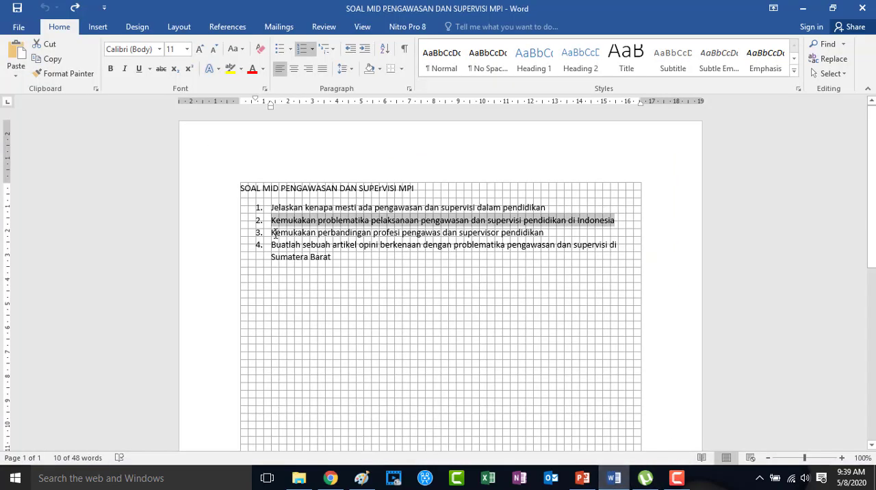
drag(273, 232, 533, 240)
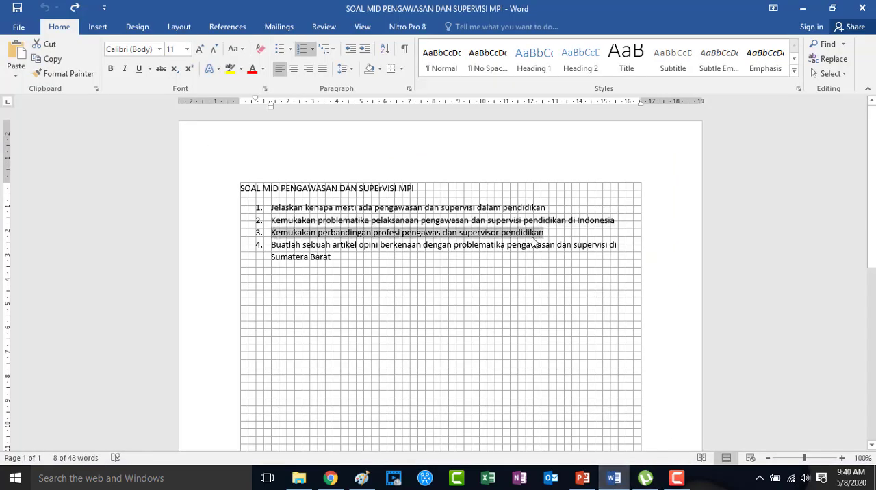
click(330, 477)
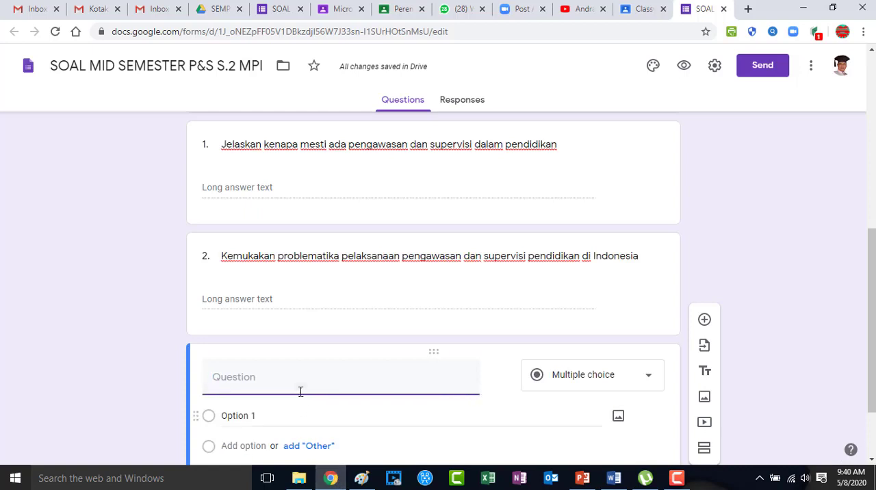
text(3.\tKemukakan perbandingan profesi pengawas dan supervisor pendidikan)
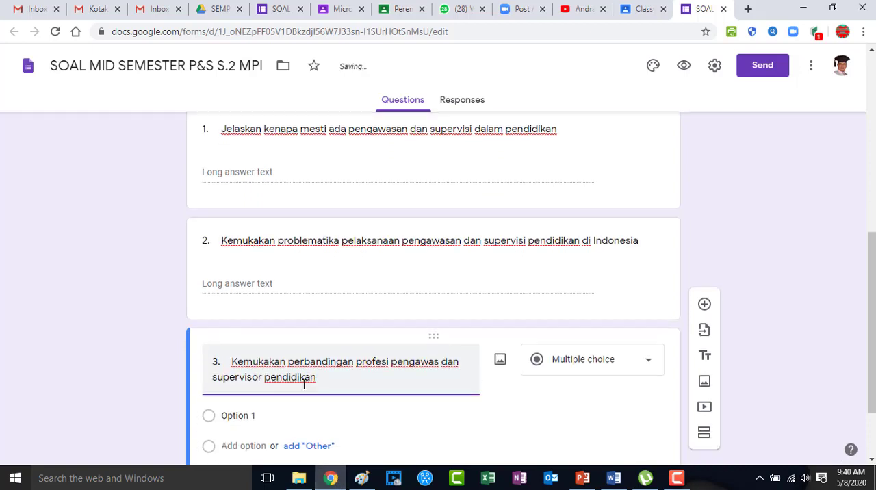
click(585, 264)
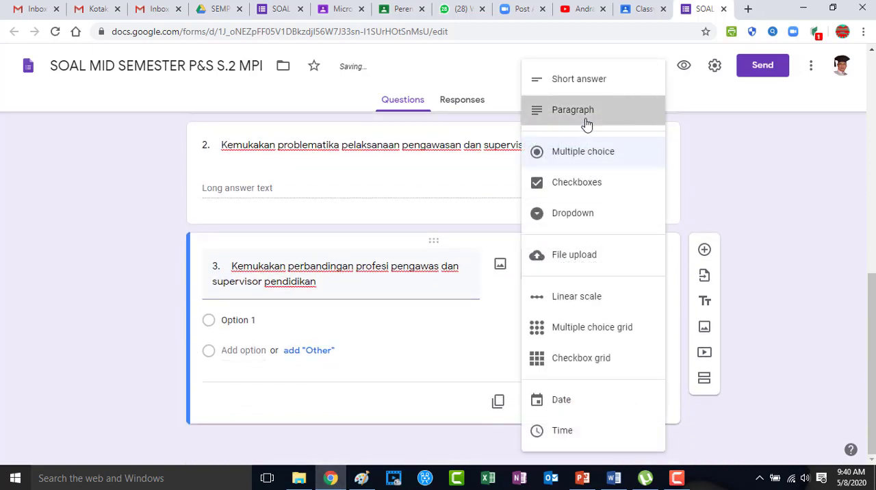
click(582, 122)
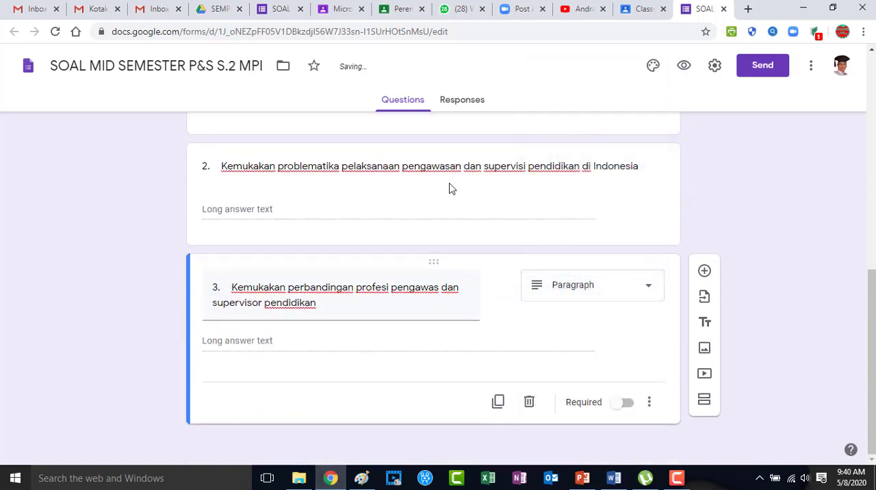
Add question 4 copied from the Word document, "Buatlah sebuah artikel opini berkenaan dengan problematika pengawasan dan supervisi di Sumatera Barat"
click(704, 272)
click(614, 477)
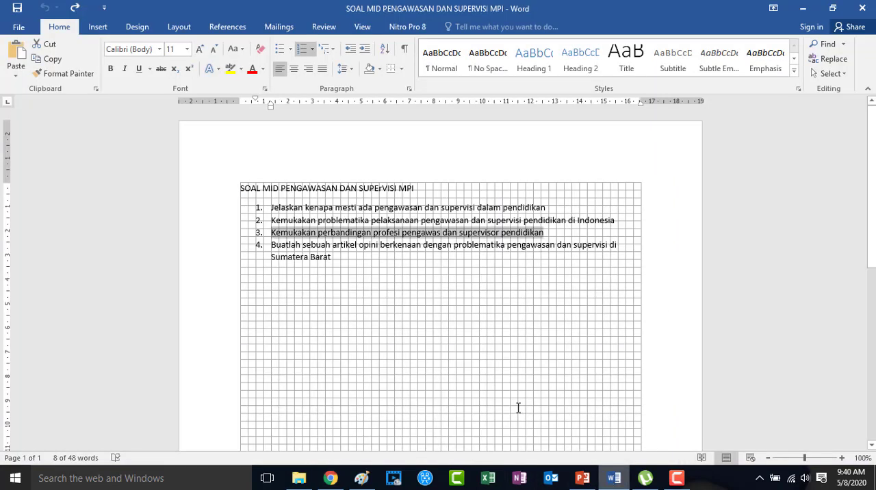
drag(272, 246, 333, 280)
click(331, 477)
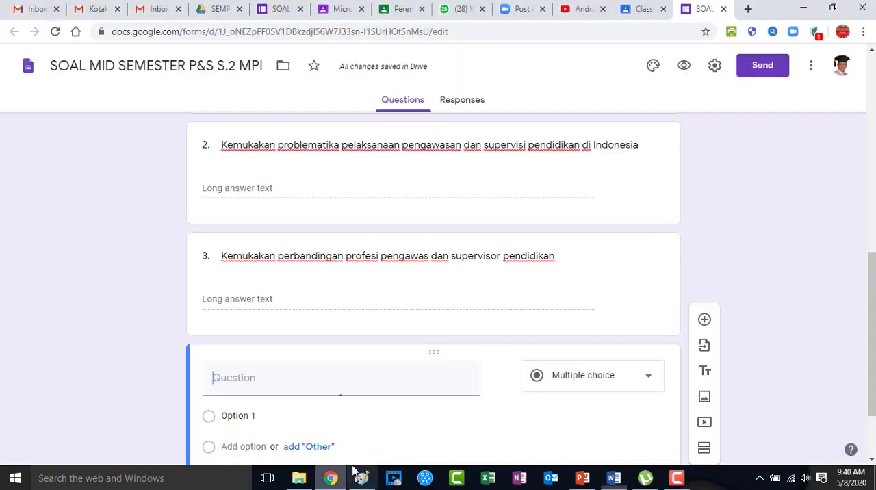
text(4.	Buatlah sebuah artikel opini berkenaan dengan problematika pengawasan dan supervisi di Sumatera Barat)
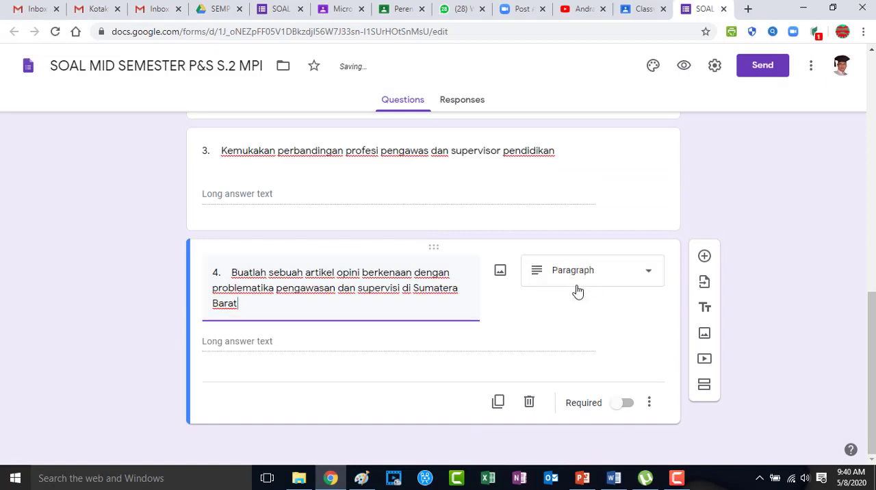
Turn the exam form into a quiz in the form settings
drag(873, 337, 873, 99)
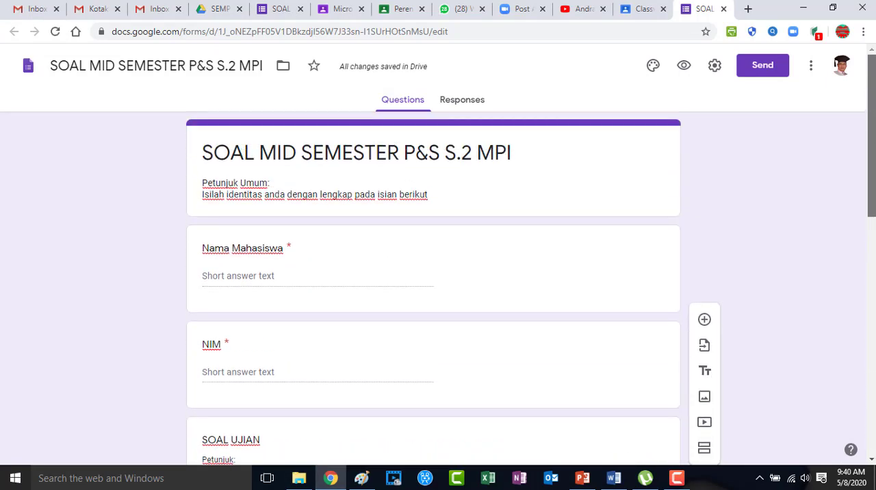
click(716, 67)
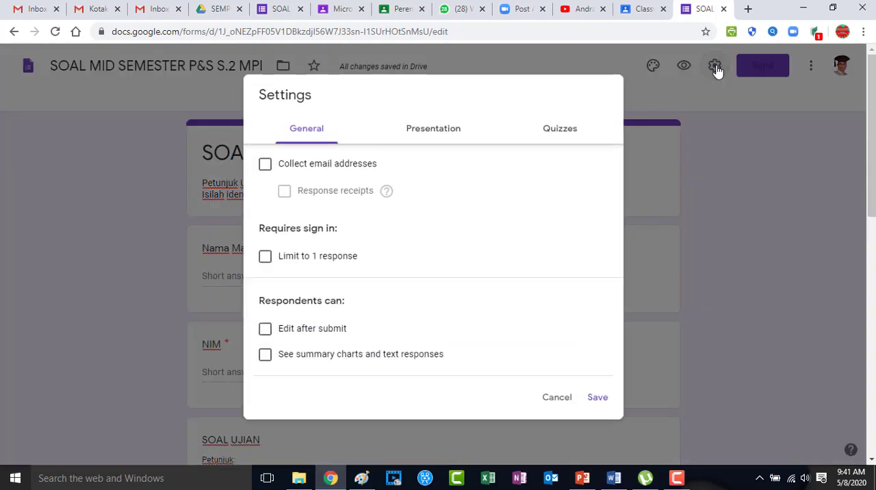
click(562, 134)
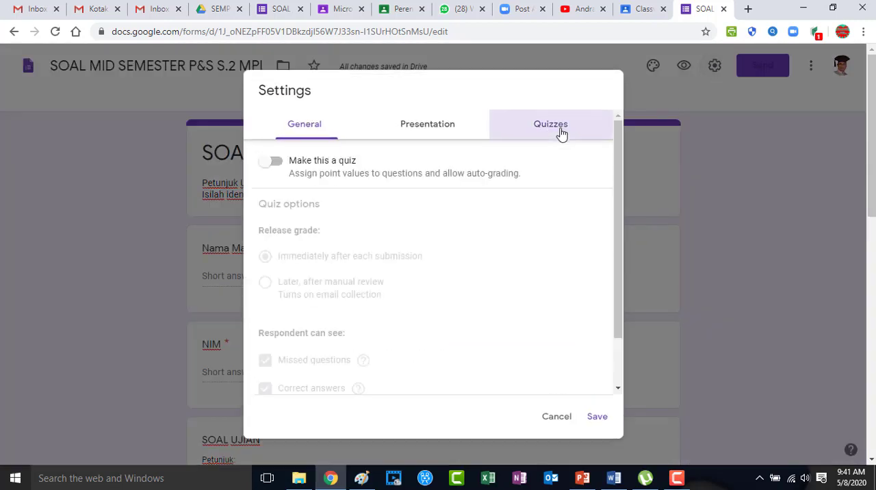
click(276, 161)
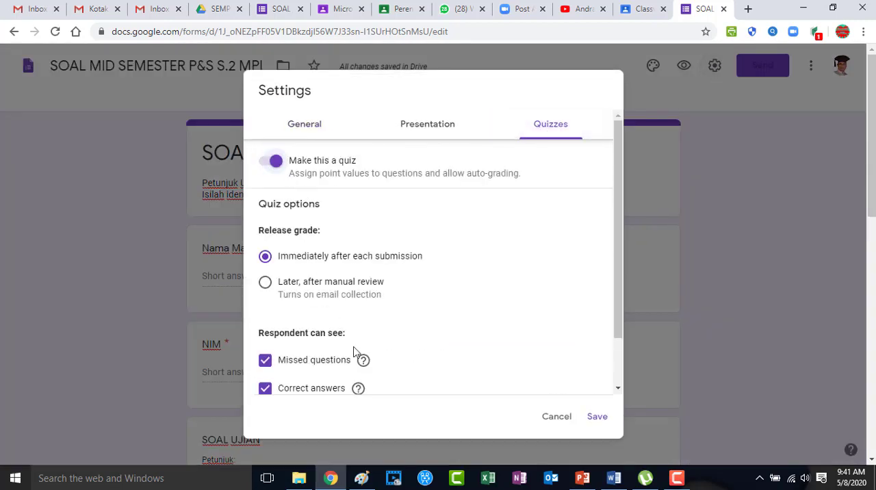
click(598, 418)
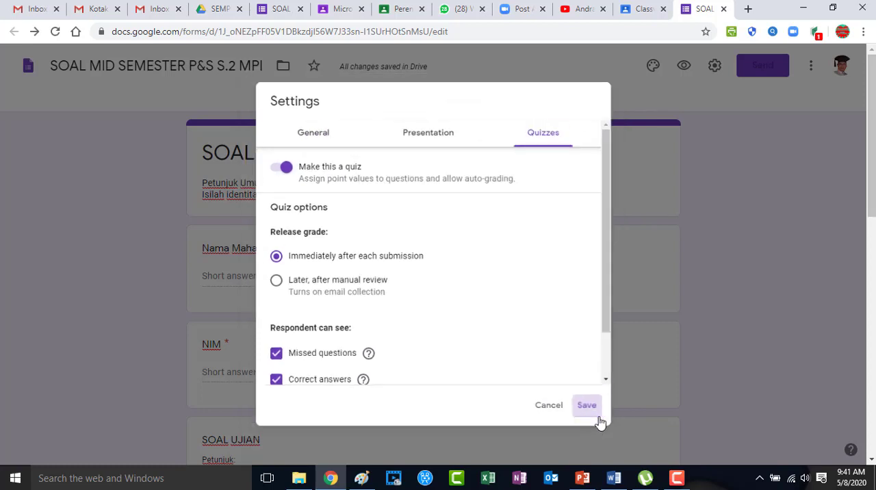
Give question 1 a value of 10 points in its answer key
scroll(279, 356, down, 5)
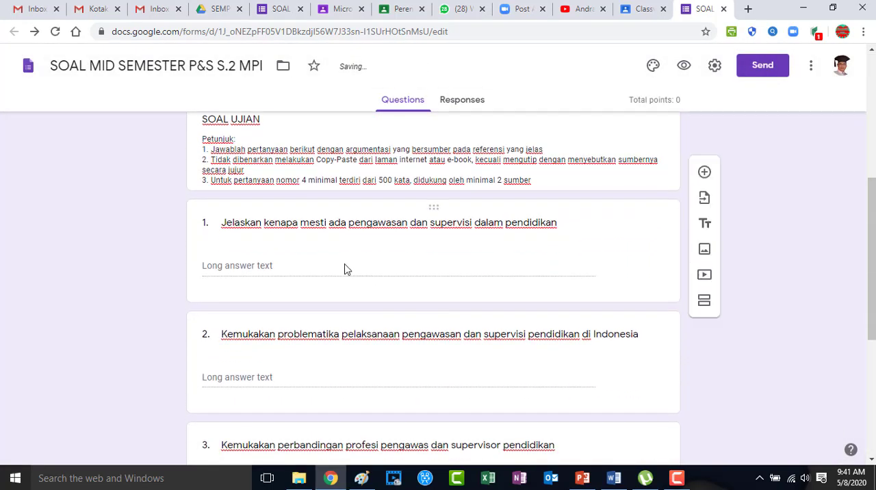
scroll(277, 297, down, 1)
click(379, 197)
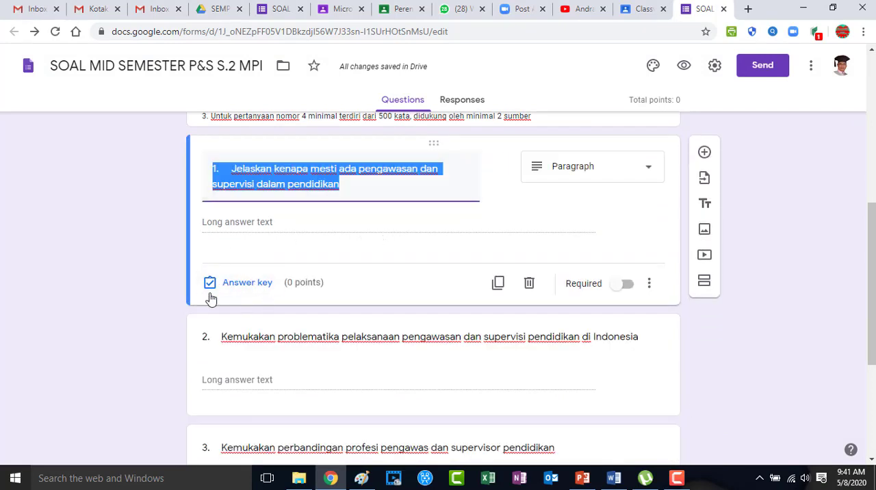
click(265, 288)
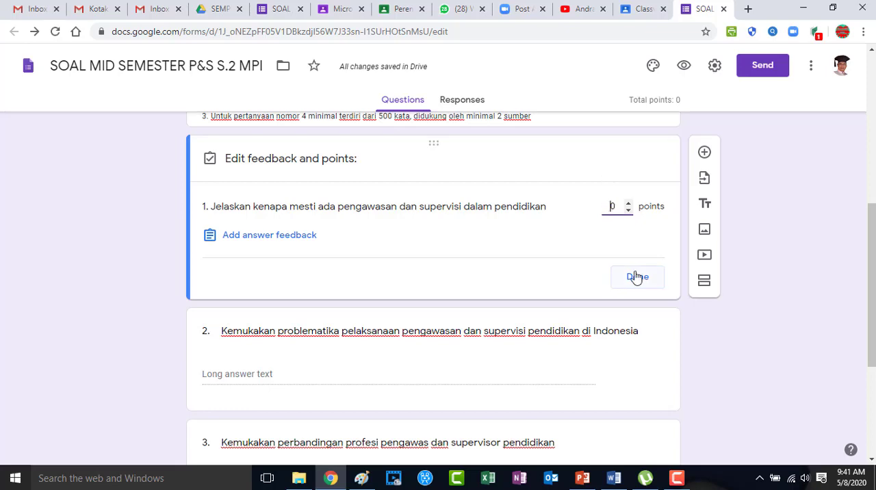
text(1)
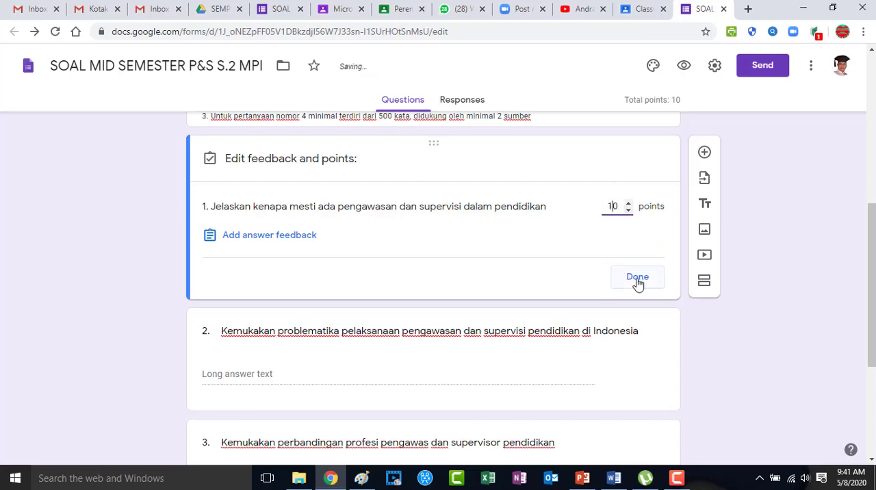
click(637, 280)
Give question 2 a value of 20 points in its answer key
scroll(291, 356, down, 3)
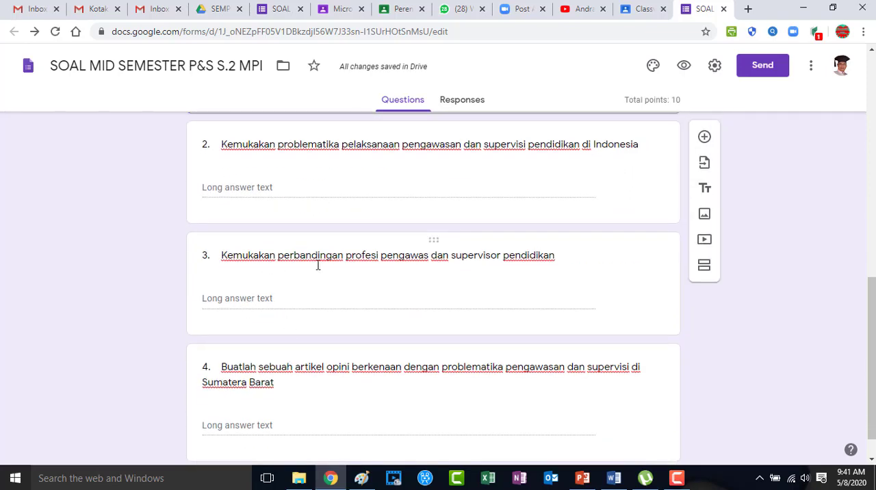
click(356, 185)
click(267, 204)
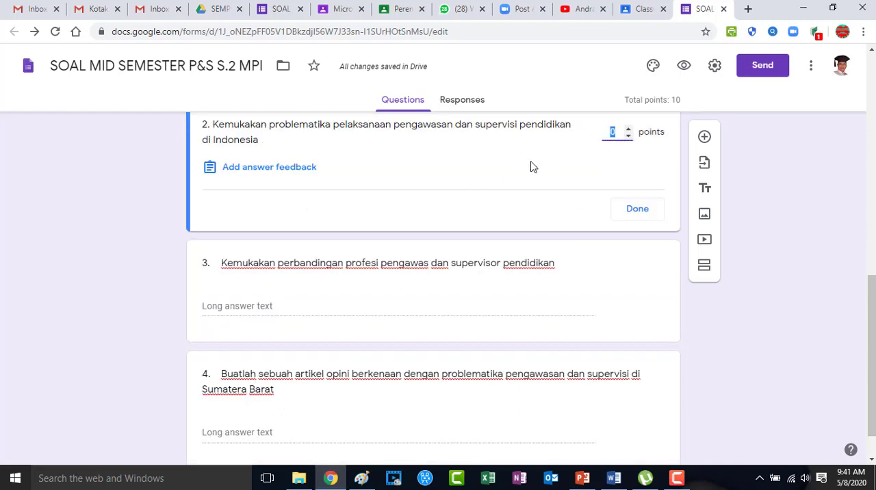
text(20)
click(637, 208)
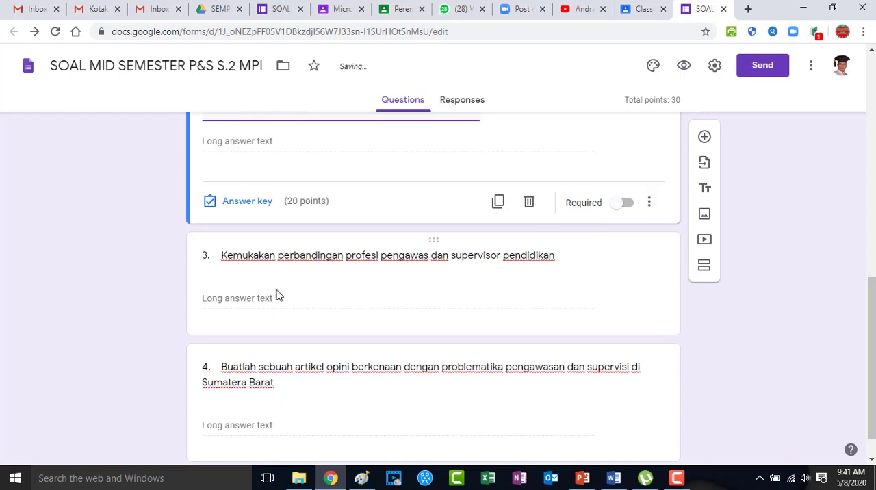
Give question 3 a value of 20 points in its answer key
click(312, 296)
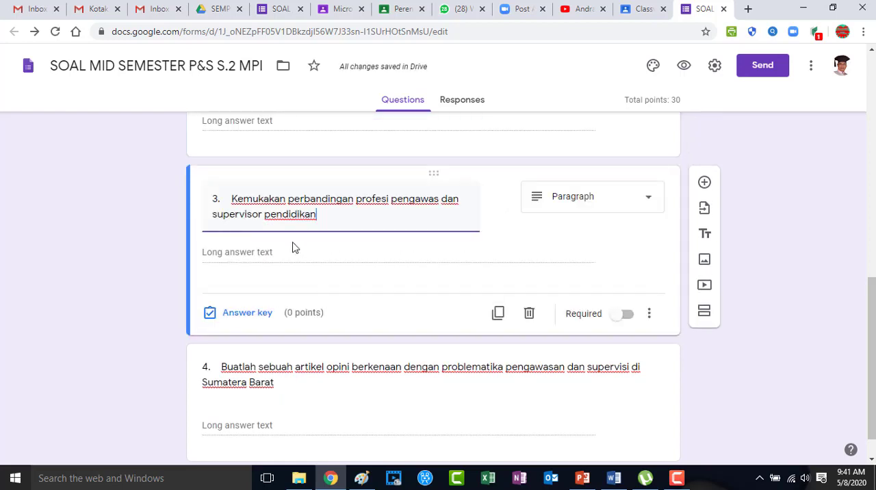
click(247, 312)
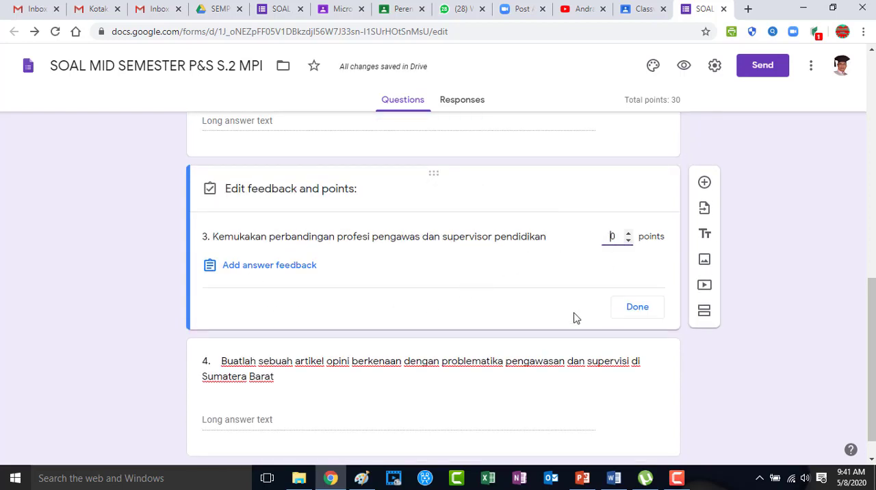
text(20)
click(637, 310)
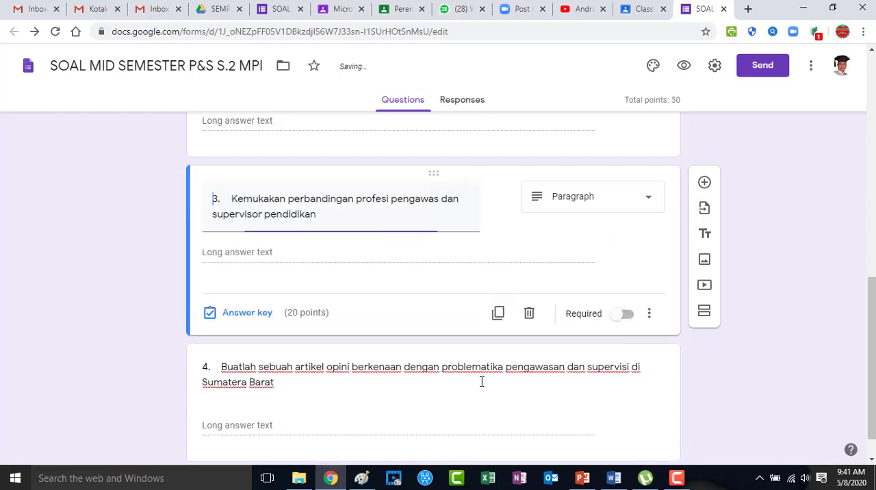
Give question 4 a value of 50 points in its answer key
scroll(319, 317, down, 2)
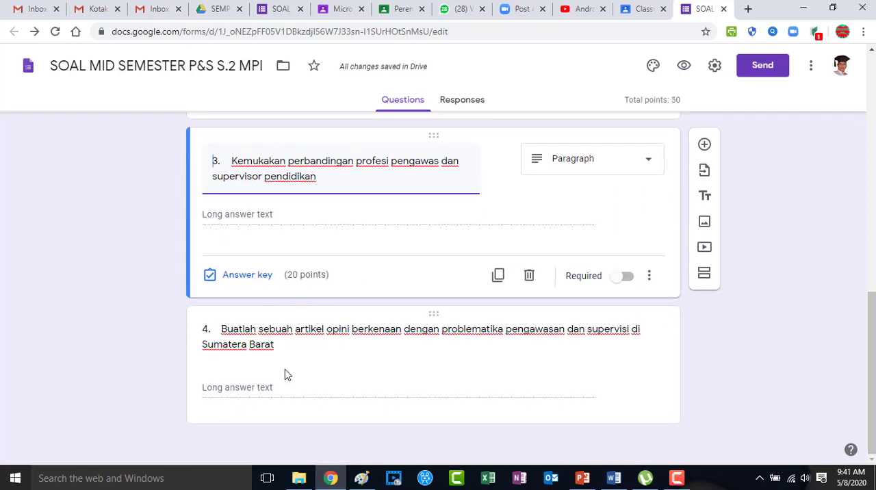
click(286, 374)
click(251, 408)
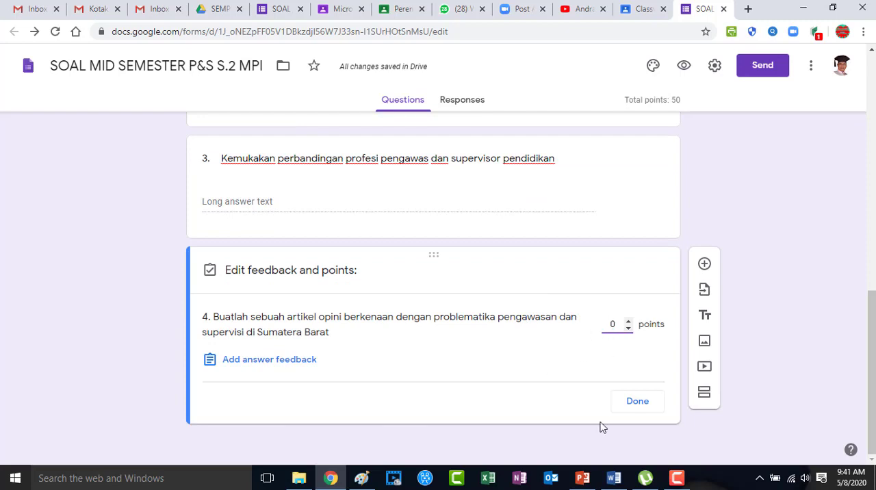
text(50)
click(633, 408)
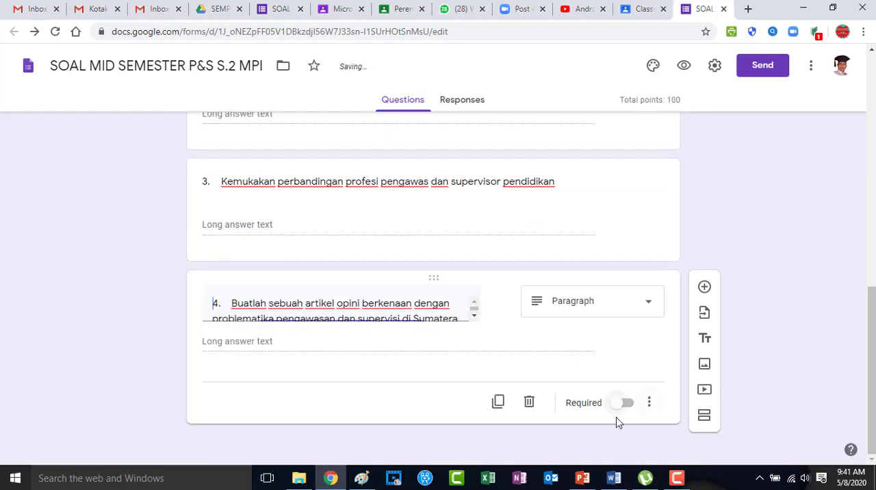
Return to the Classroom assignment and open its attached form for a check before going back
click(642, 8)
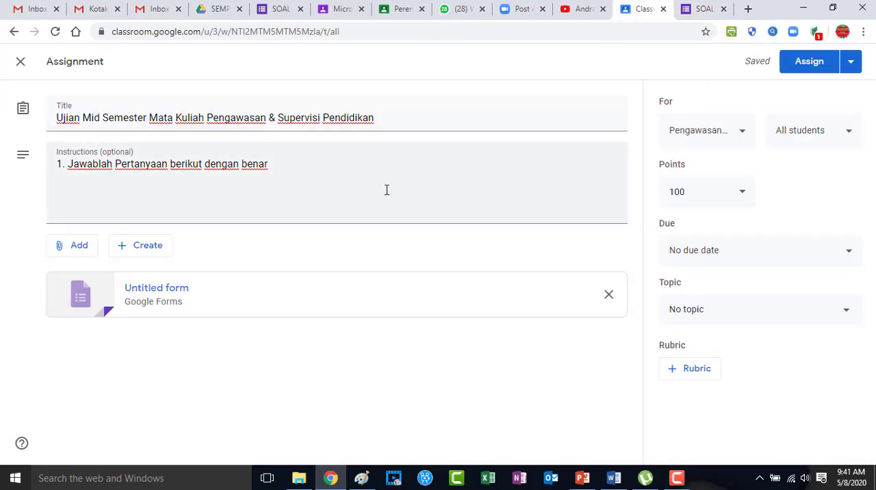
click(159, 291)
scroll(407, 270, down, 4)
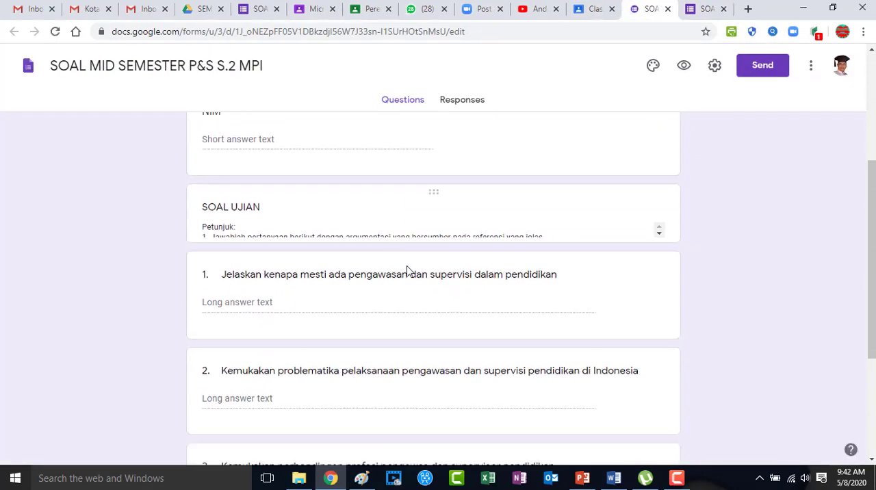
click(591, 14)
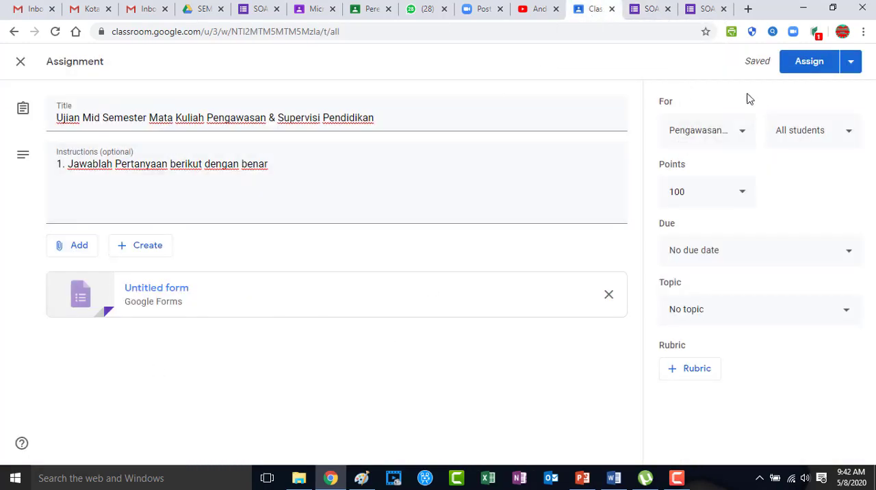
Review the assignment's class, student and points options without changing them
click(742, 137)
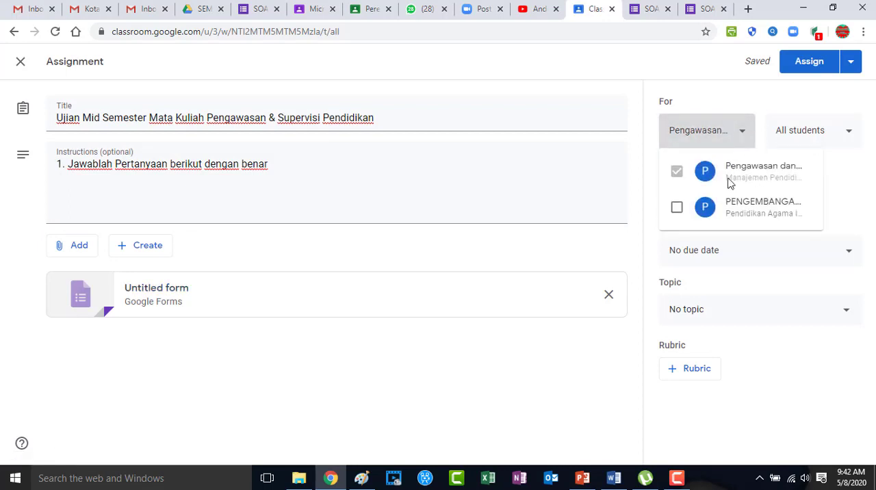
click(814, 124)
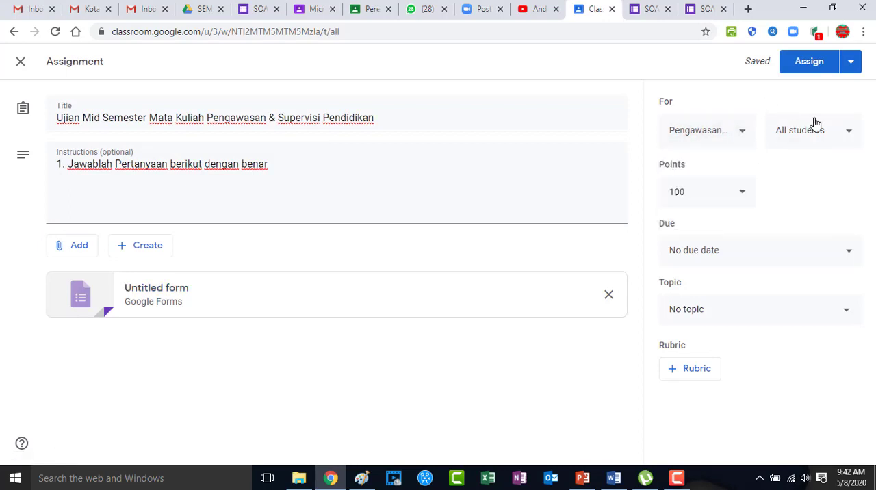
click(844, 133)
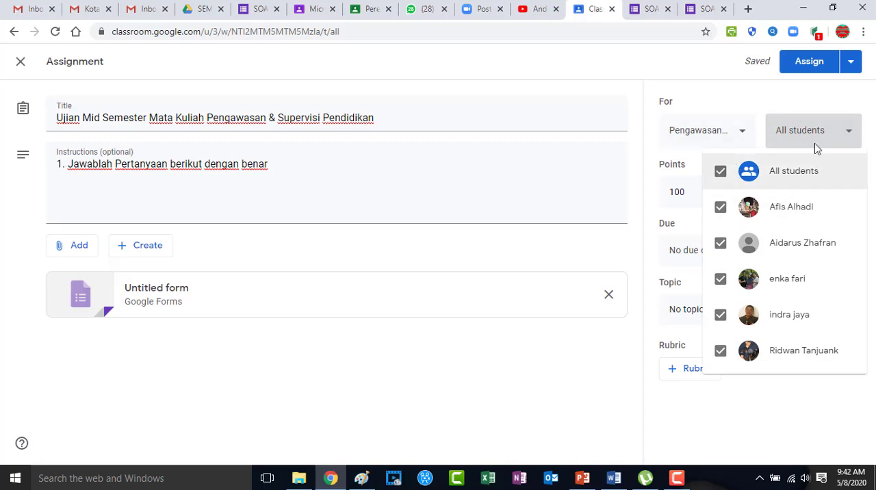
click(850, 134)
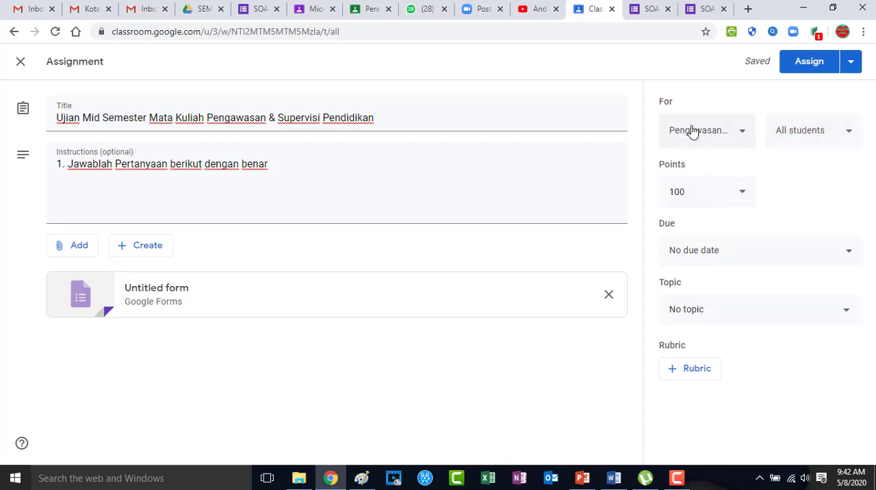
click(743, 193)
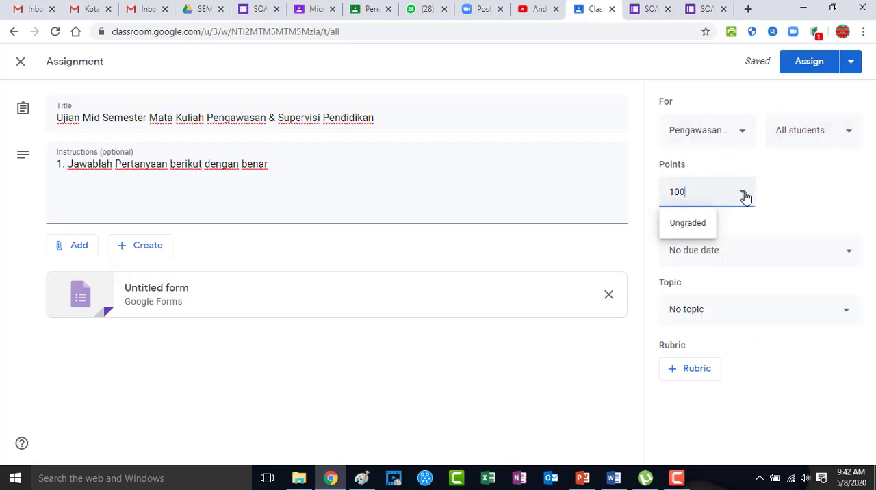
click(643, 197)
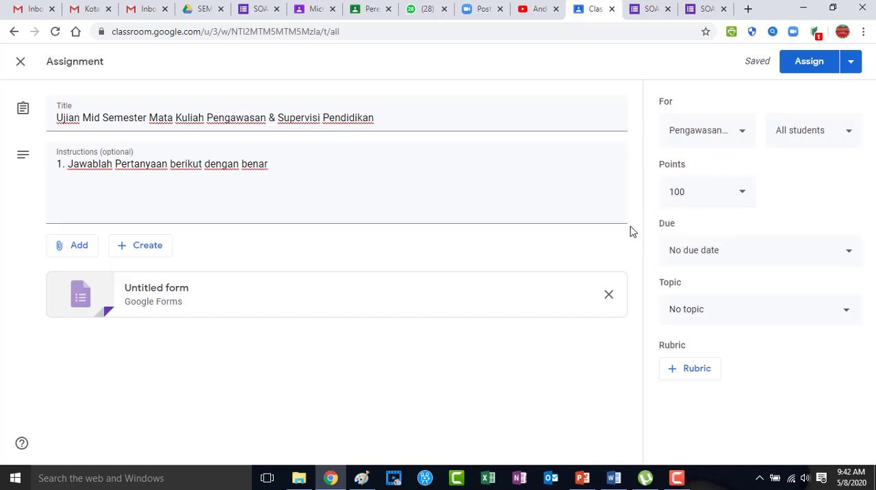
Set the assignment's due date to May 8, 2020 at 11:59 PM
click(846, 253)
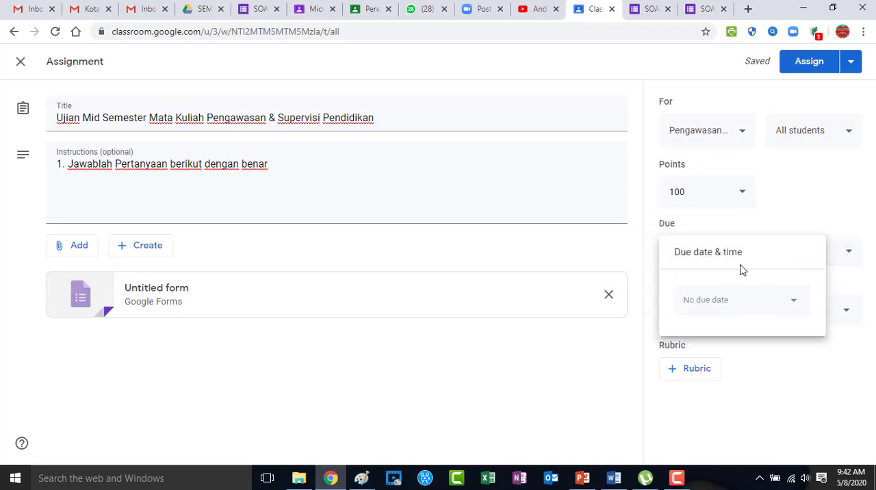
click(795, 307)
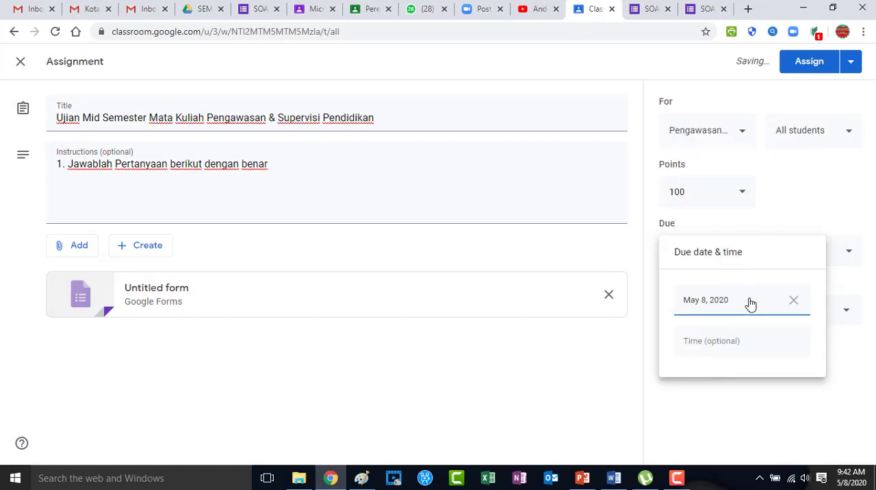
click(717, 349)
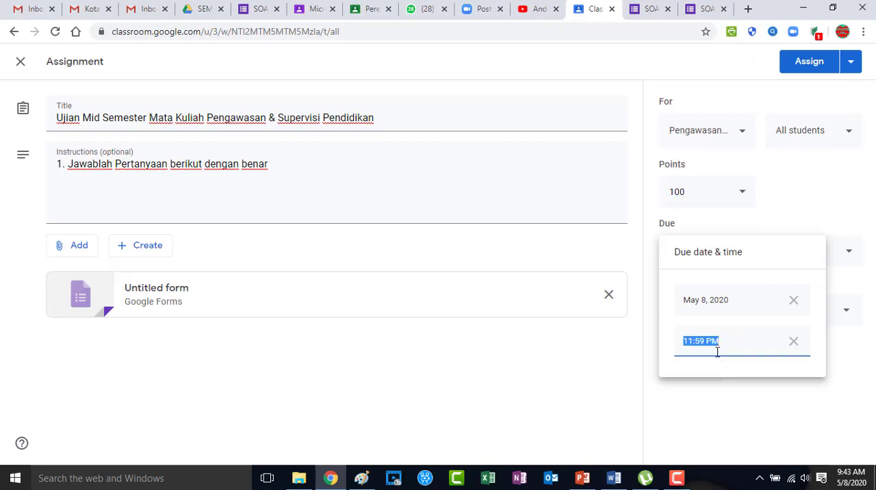
click(728, 399)
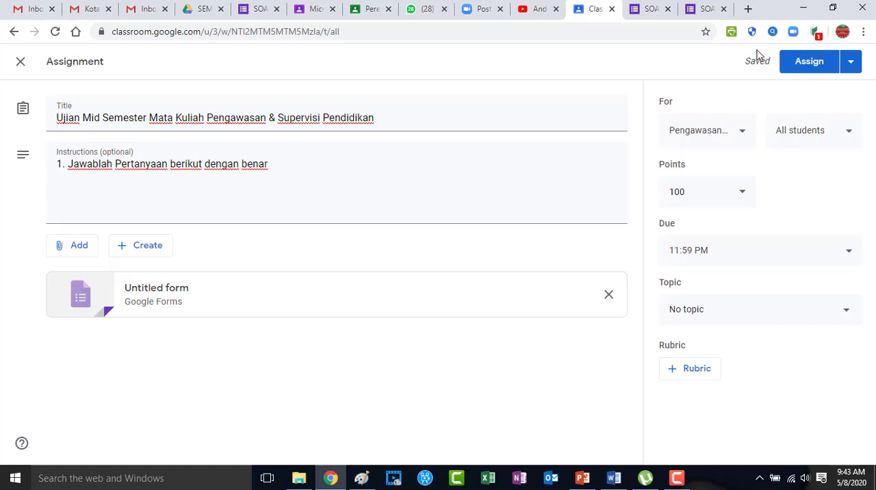
Save the assignment as a draft
click(851, 63)
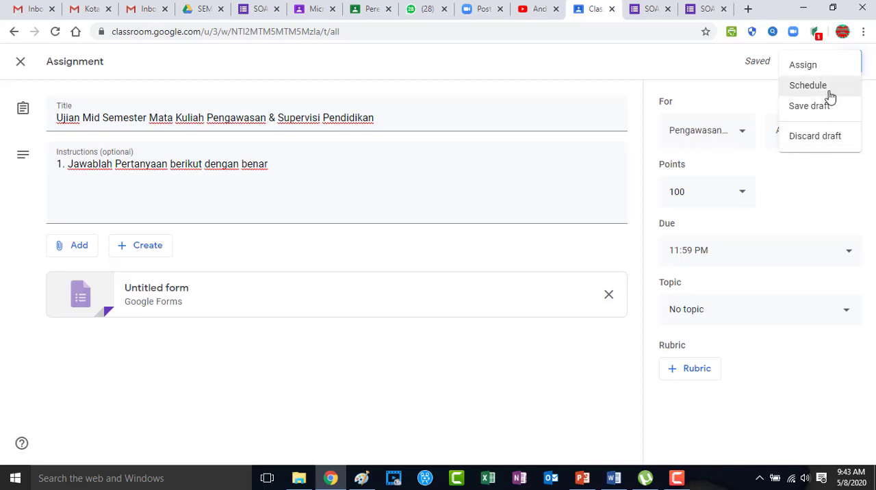
click(813, 109)
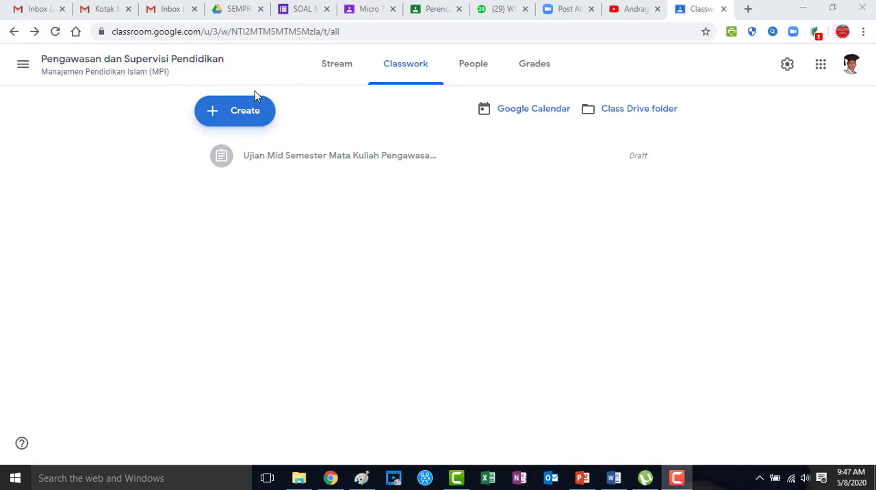
Create a new assignment titled SOAL UTS
click(231, 119)
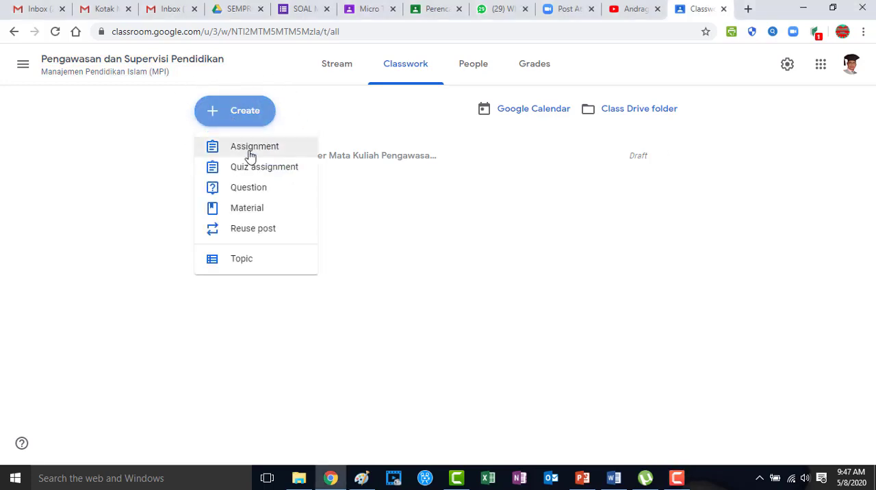
click(246, 148)
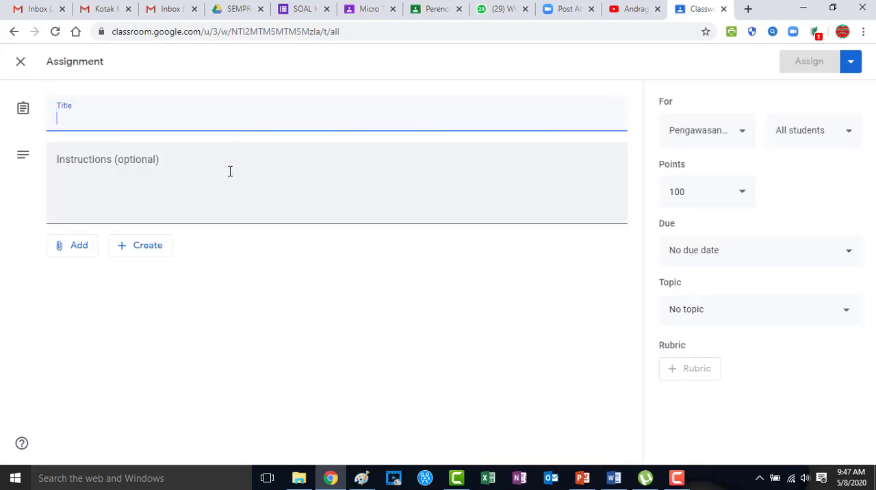
text(SOAL )
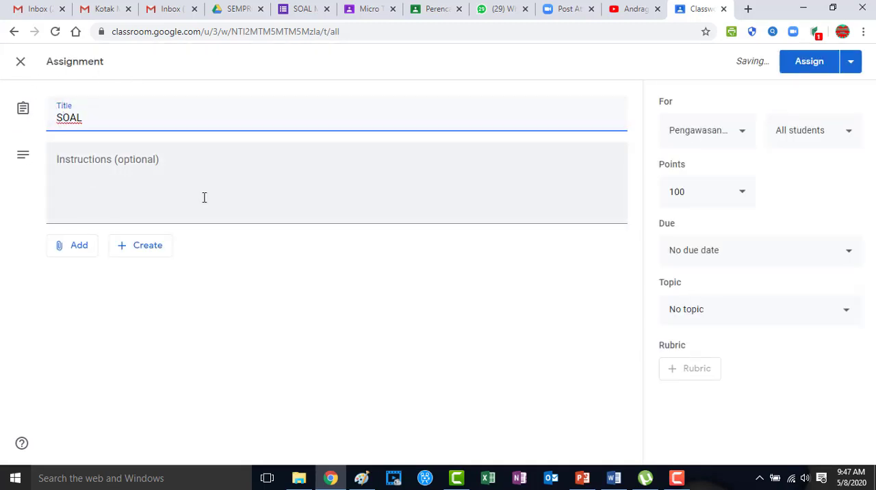
text(UTS)
Attach the SOAL UJIAN MID form from My Drive to the assignment
click(81, 248)
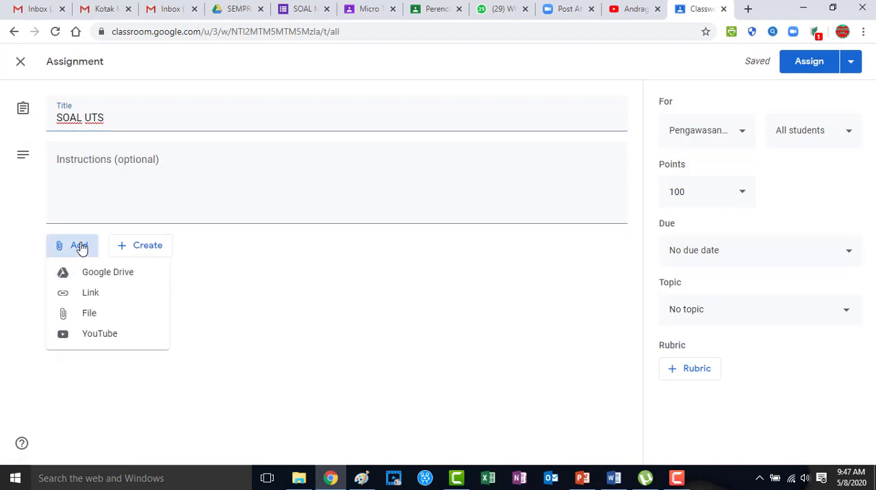
click(118, 273)
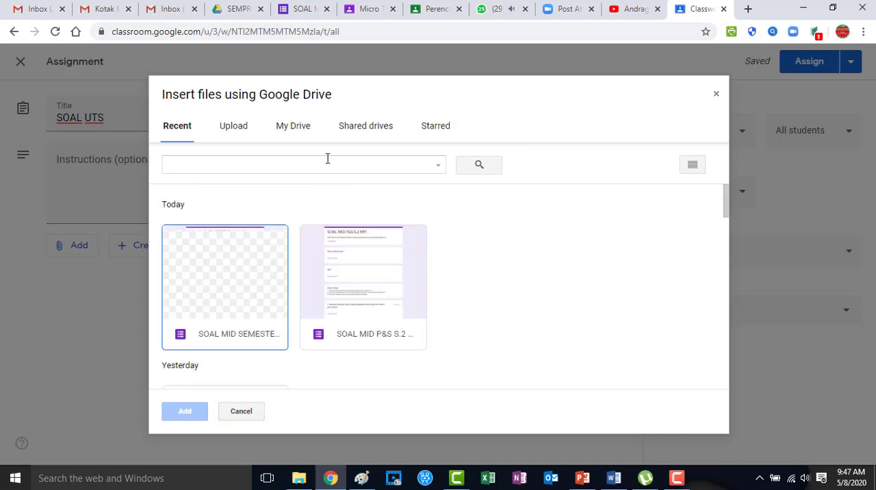
click(303, 130)
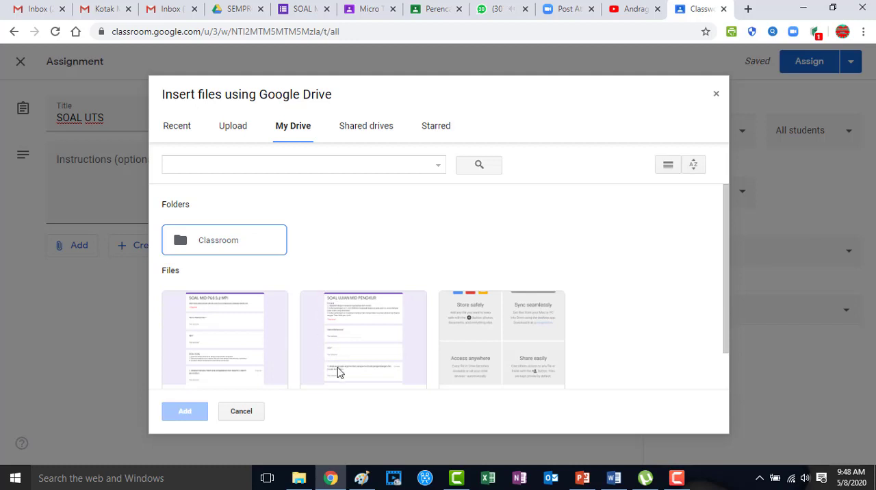
click(356, 336)
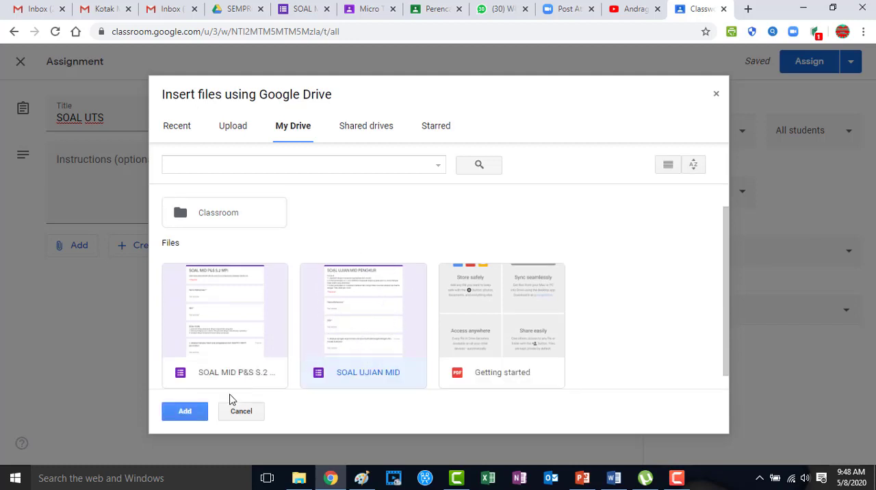
click(184, 415)
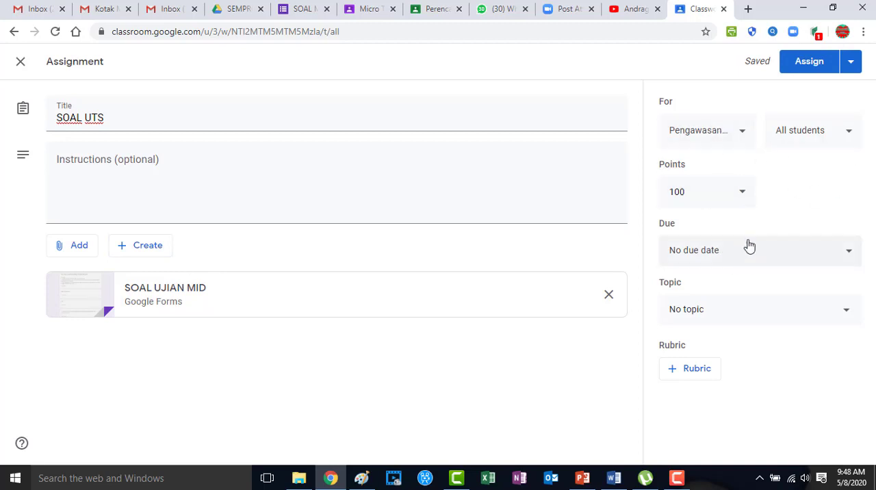
Set the due date to May 11, 2020 at 11:59 PM and save the assignment as a draft
click(718, 253)
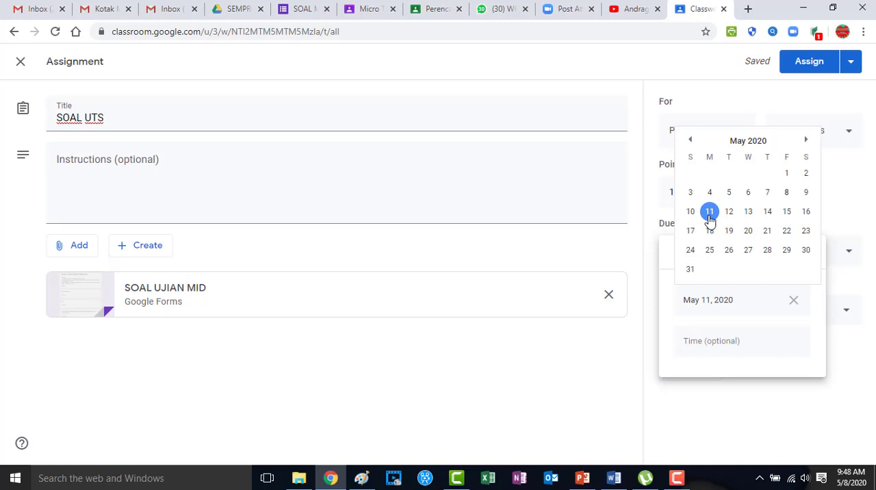
click(709, 214)
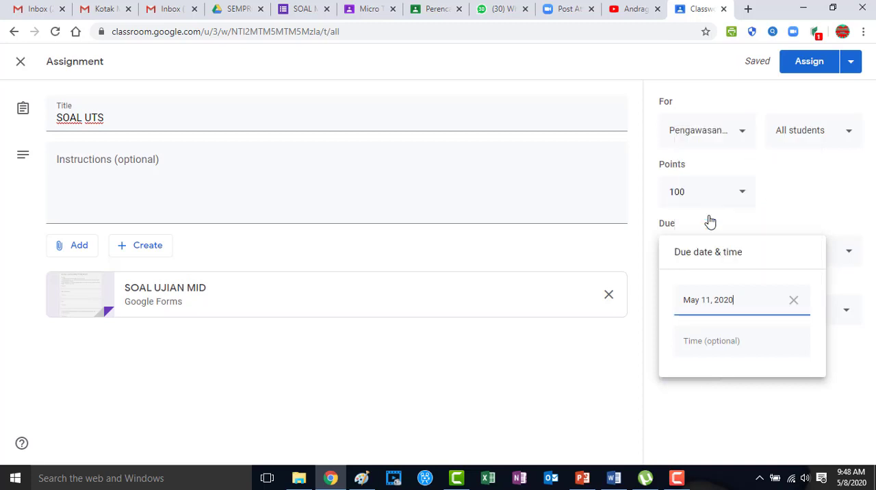
click(712, 342)
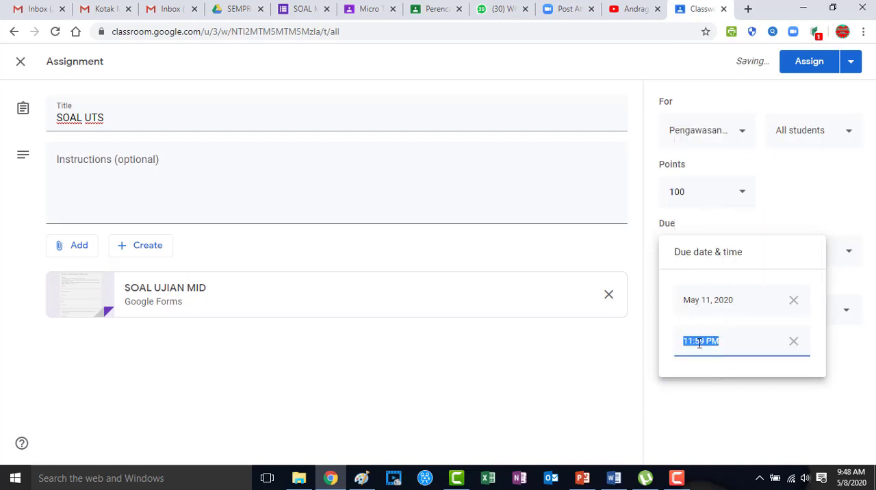
click(715, 424)
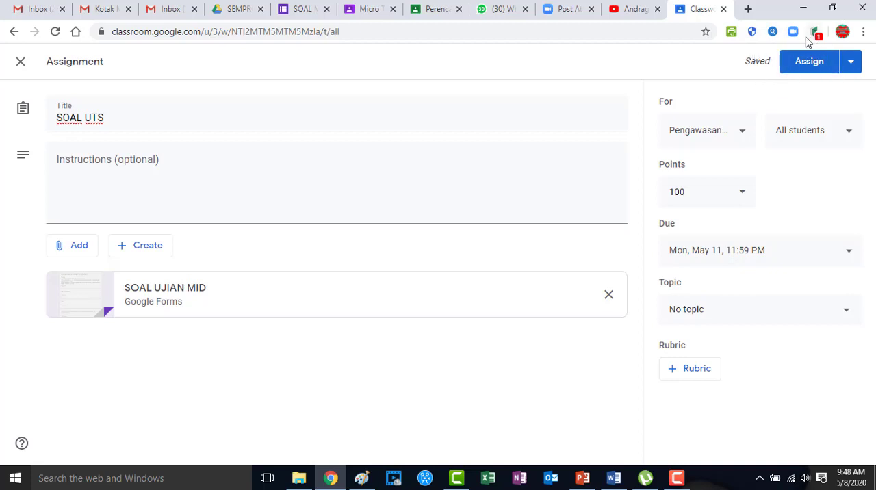
click(852, 65)
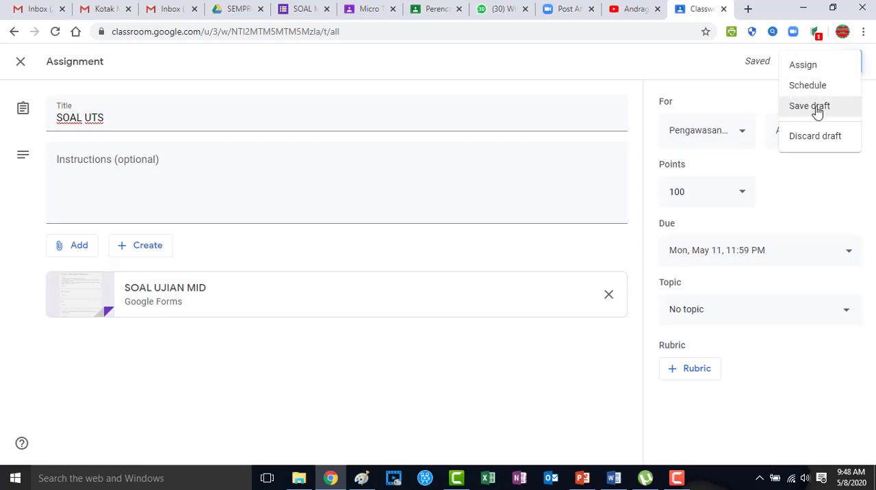
click(812, 107)
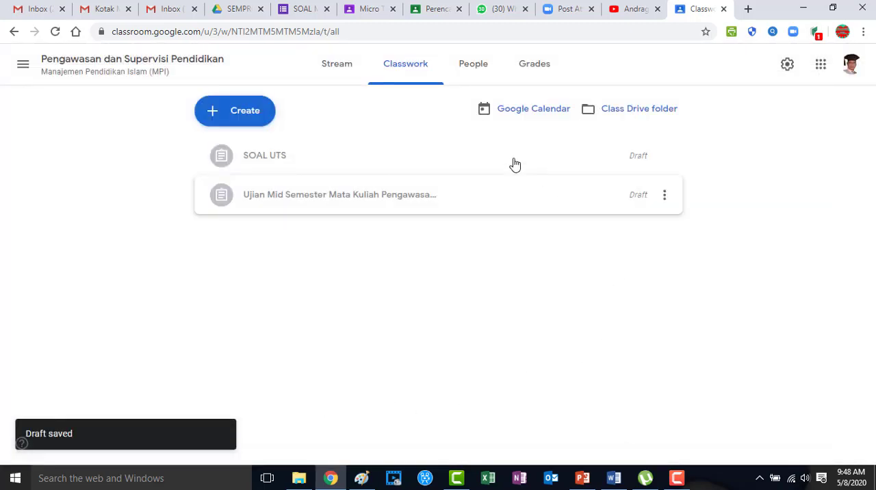